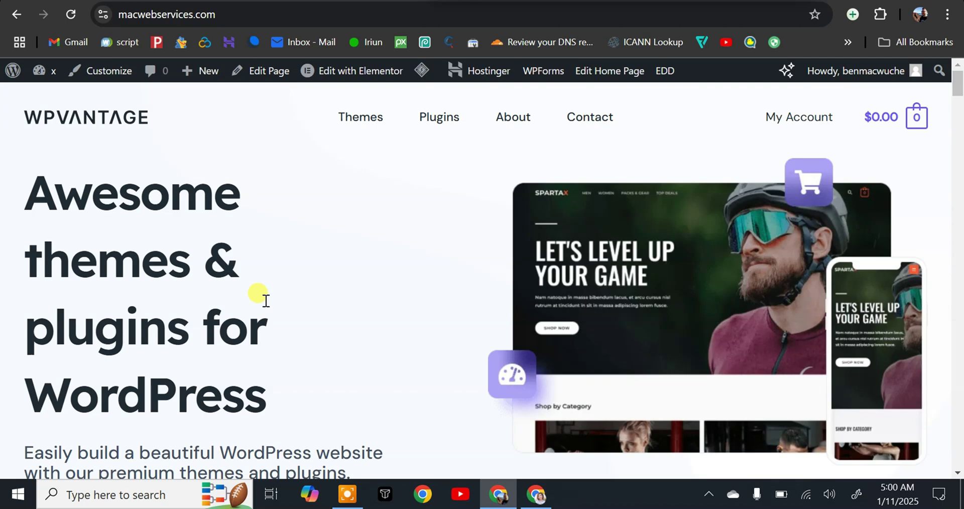
- Check the plain blog site in the other browser window and return to macwebservices.com
left_click(536, 494)
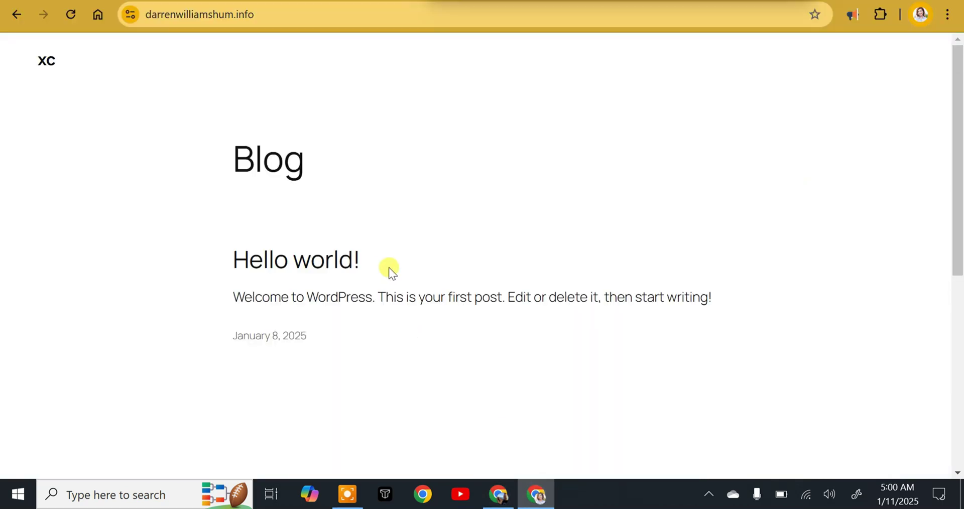
left_click(497, 493)
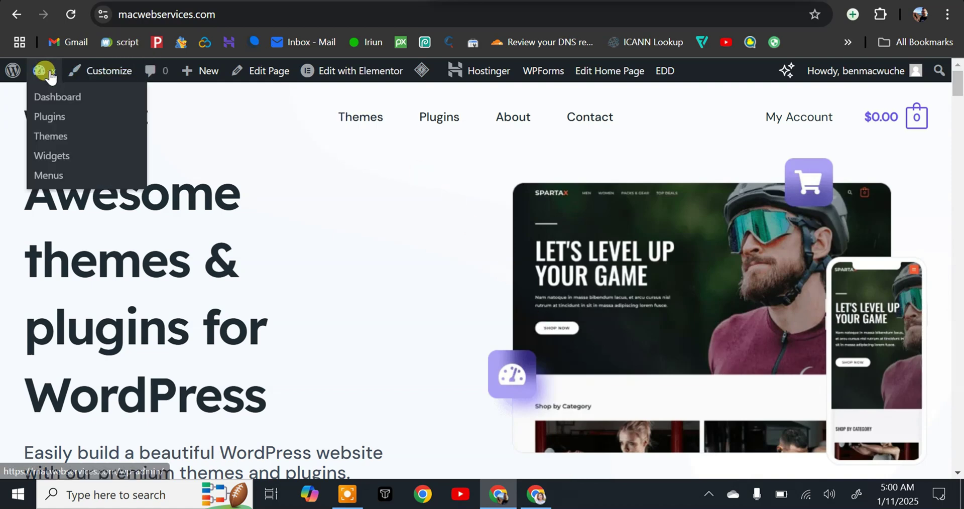
- Open the page for adding new plugins in the macwebservices.com WordPress dashboard
left_click(43, 71)
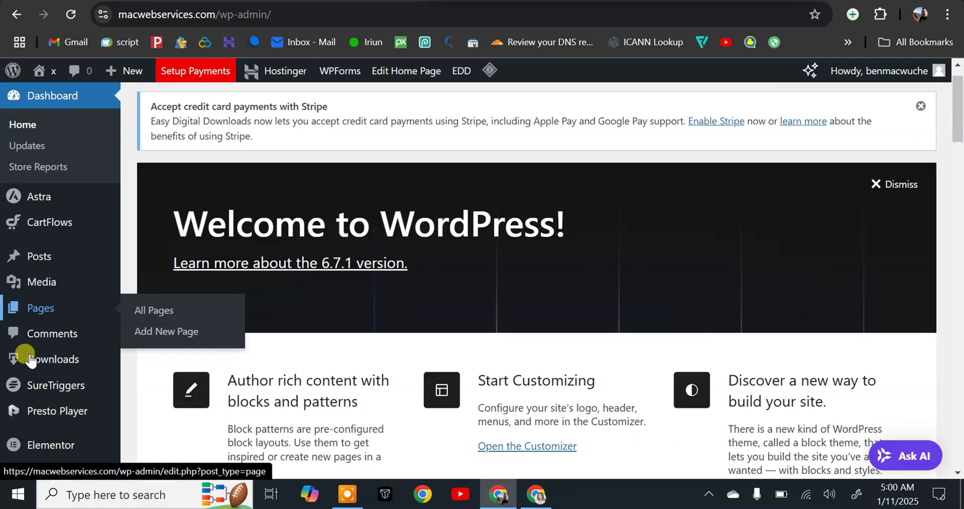
scroll(28, 352, "down", 3)
mouse_move(51, 384)
scroll(53, 390, "down", 3)
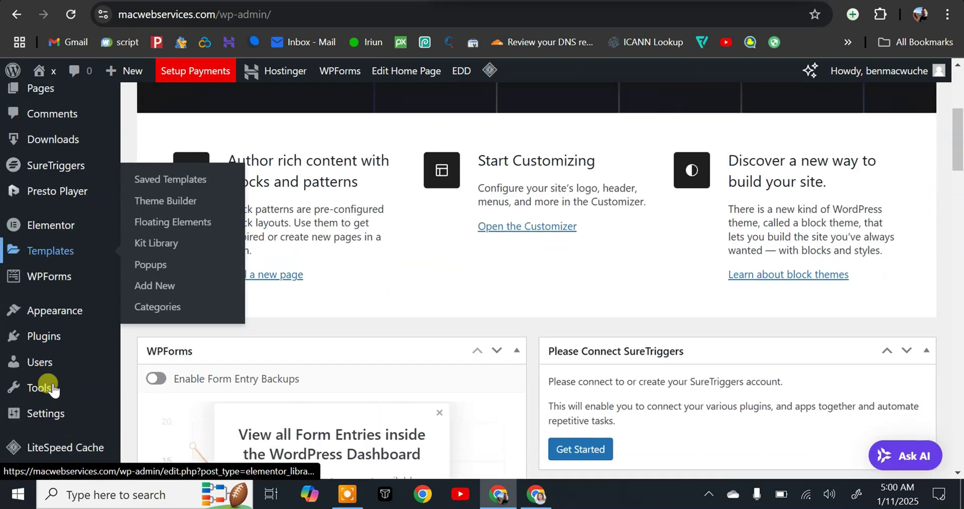
mouse_move(40, 329)
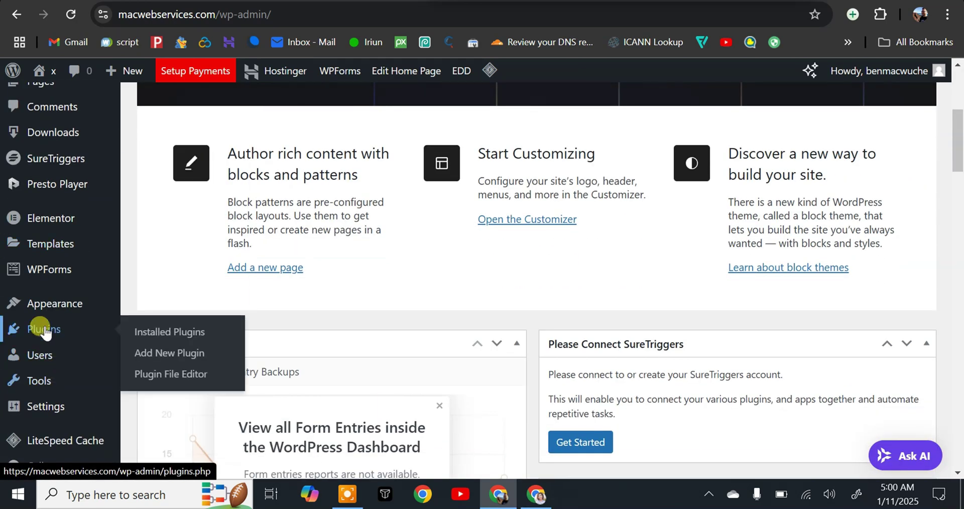
left_click(163, 354)
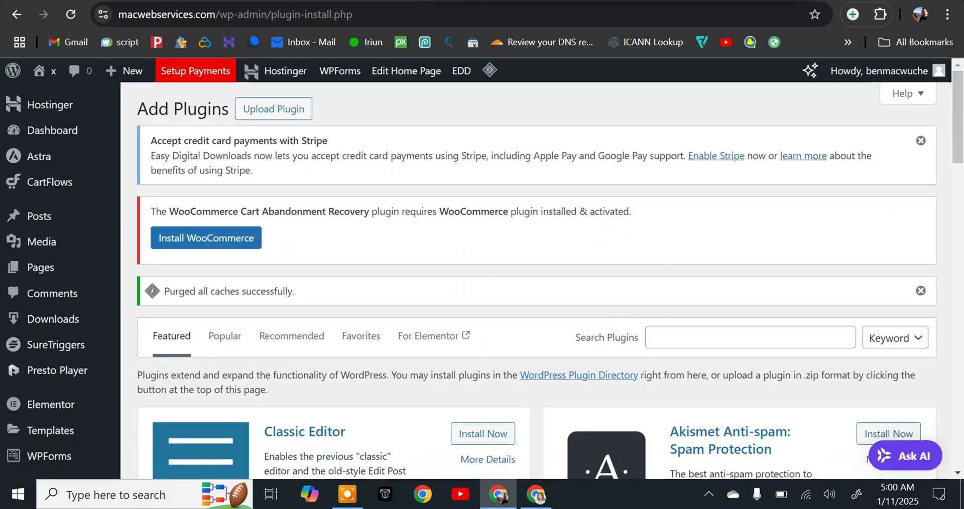
- Search the plugin directory for wpvivid, and install and activate the WPvivid Backup & Migration plugin
scroll(649, 346, "down", 1)
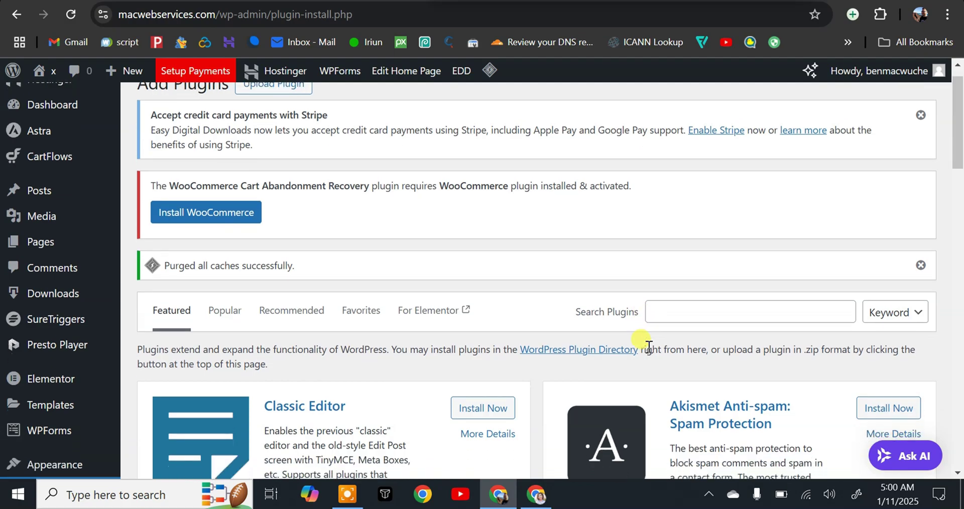
left_click(660, 307)
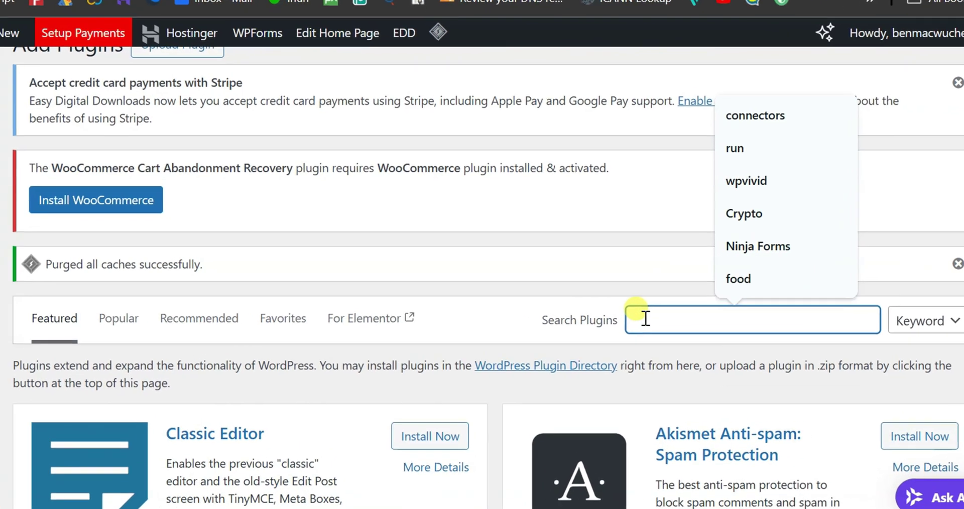
type("wpvivi")
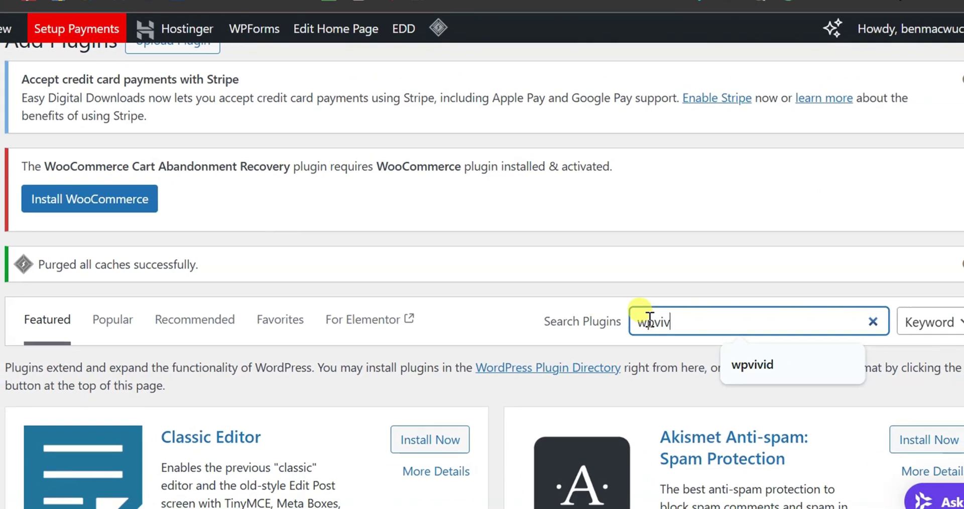
type("d")
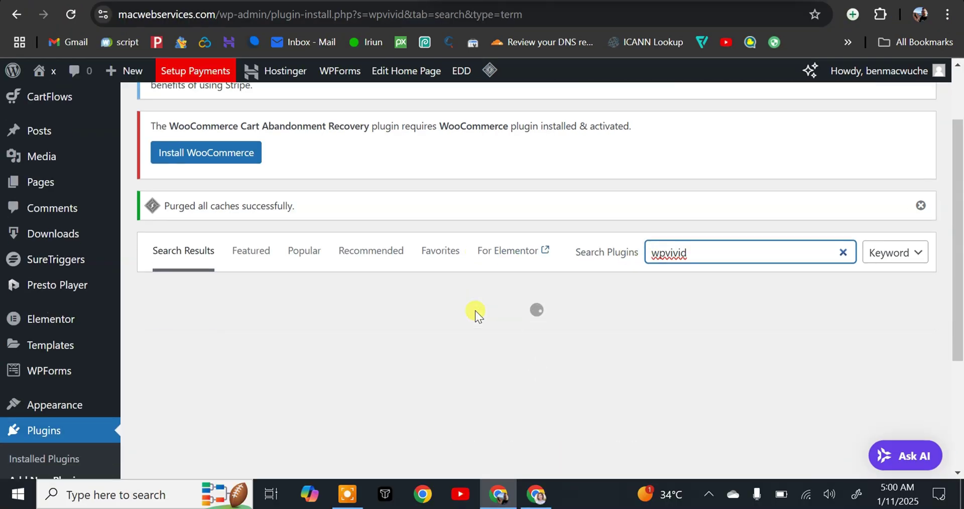
scroll(476, 310, "down", 1)
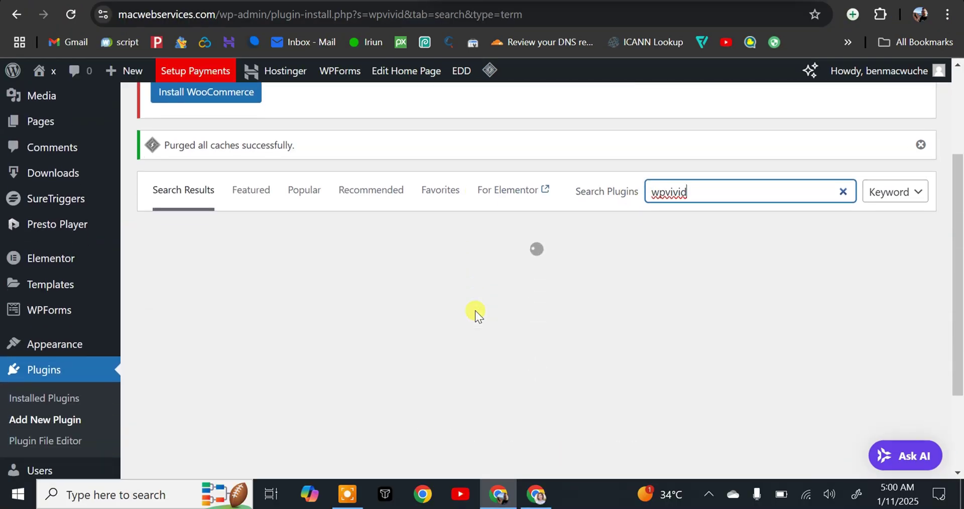
left_click(481, 284)
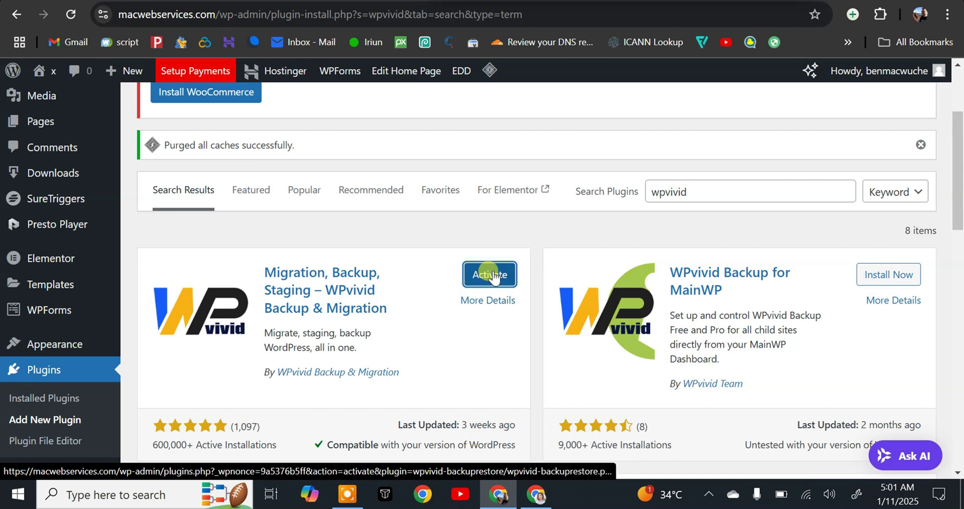
left_click(493, 277)
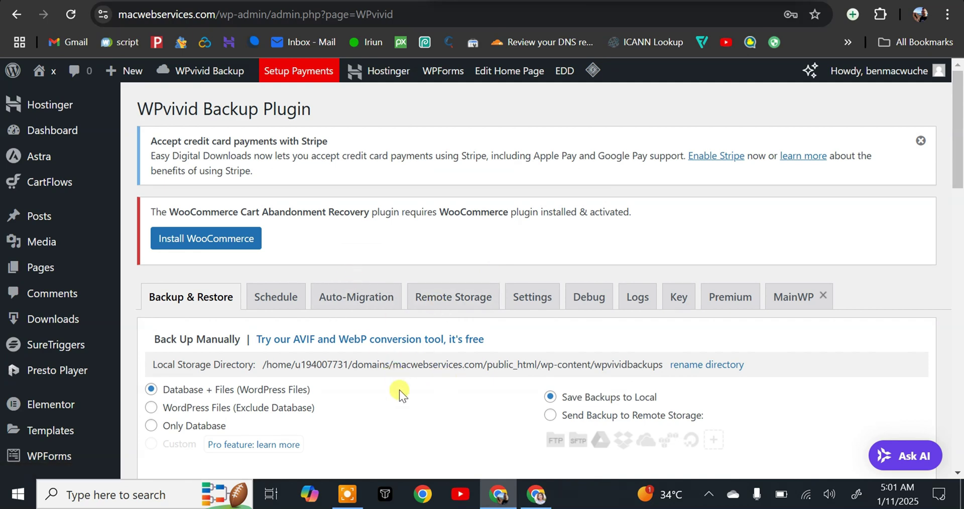
- Choose Microsoft OneDrive as WPvivid's remote storage and start its authentication
scroll(399, 389, "down", 3)
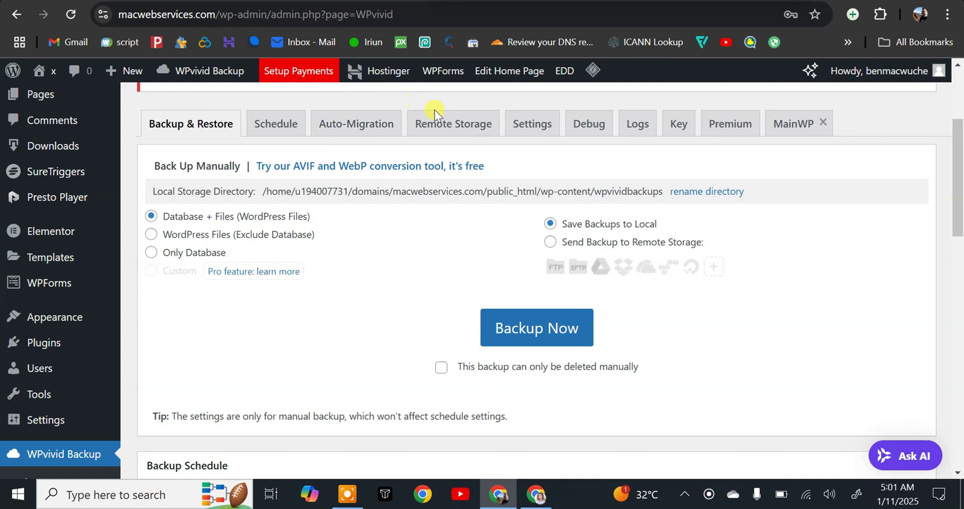
left_click(442, 133)
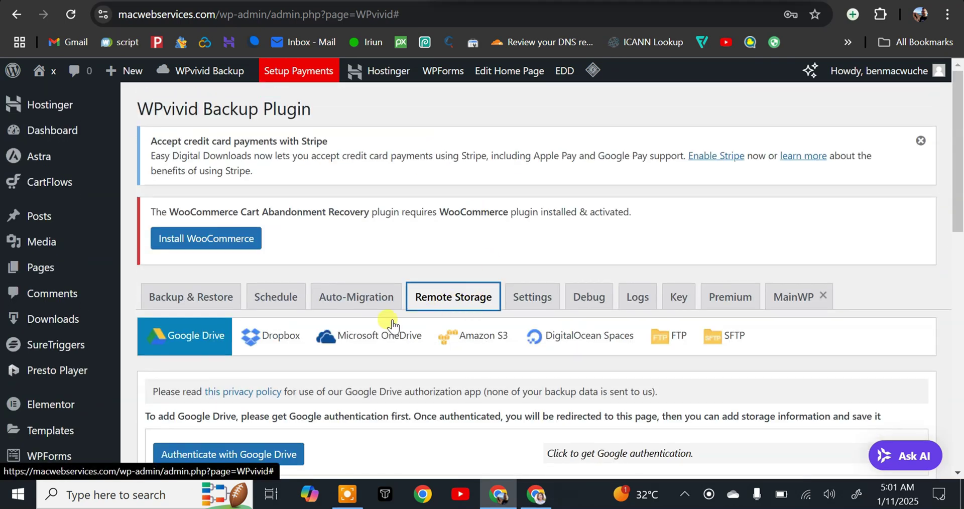
scroll(378, 323, "down", 2)
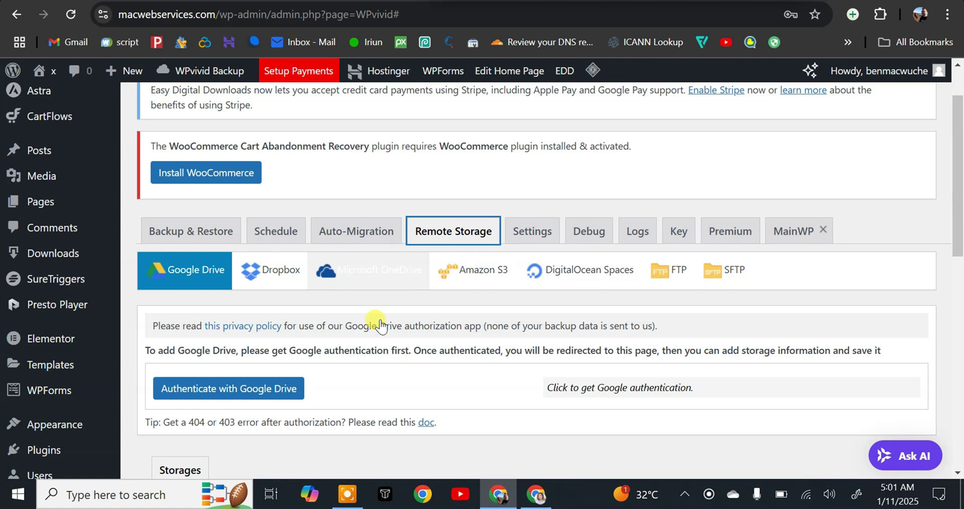
scroll(382, 326, "down", 1)
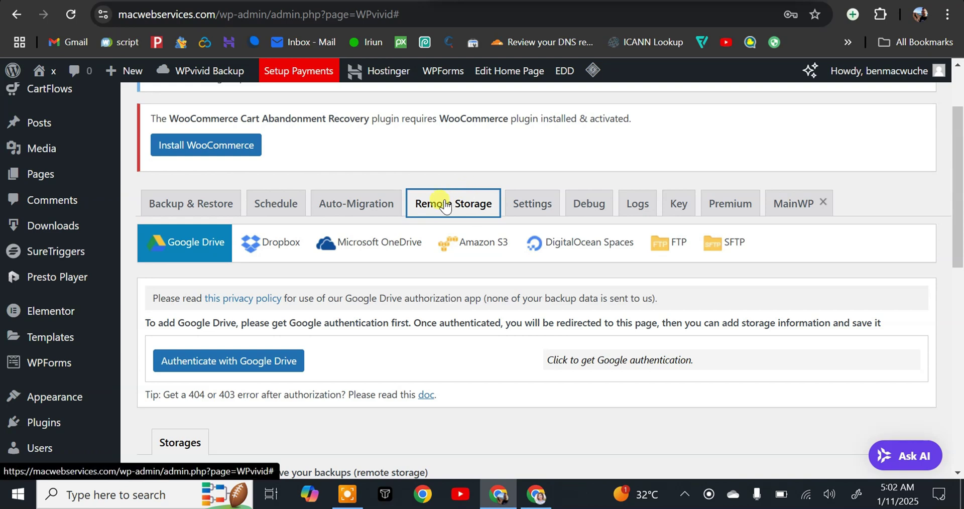
left_click(384, 260)
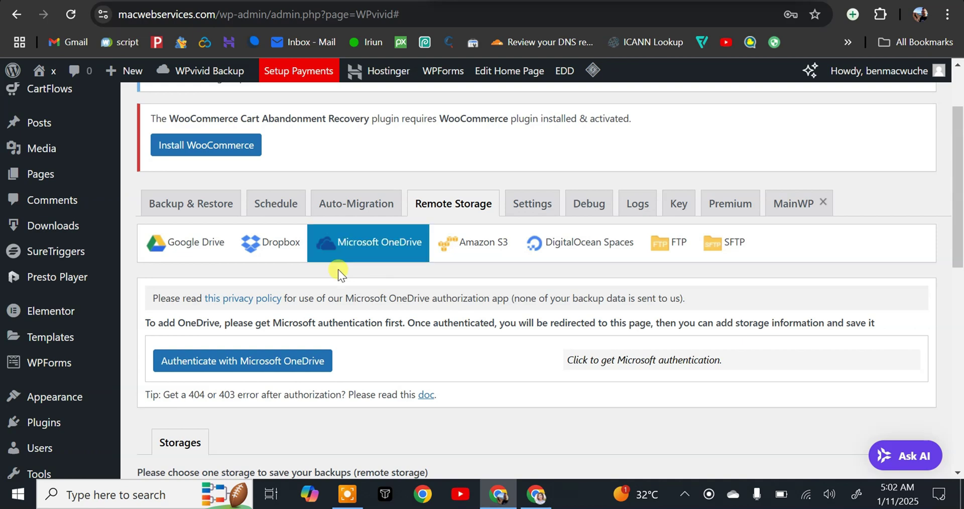
left_click(231, 369)
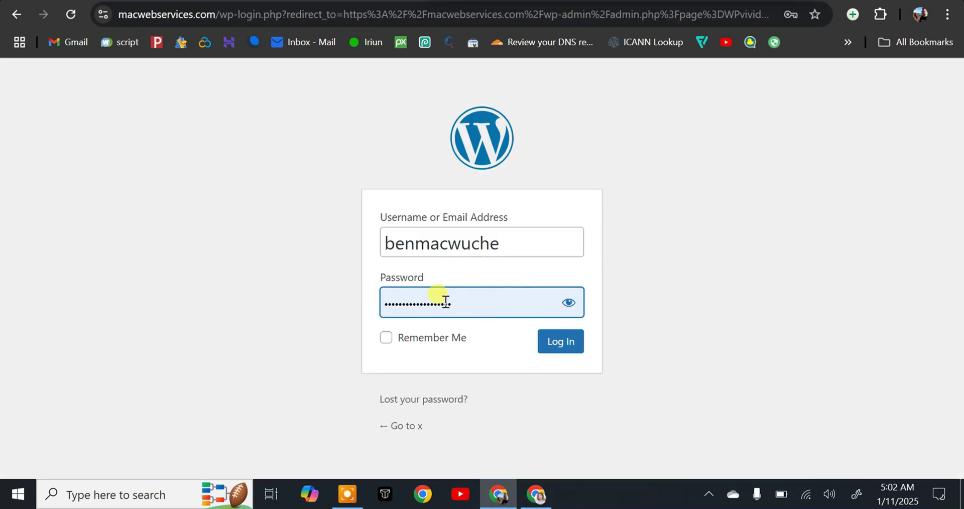
- Log in to WordPress with the account password and add the authenticated OneDrive storage under the alias macweb
left_click(569, 303)
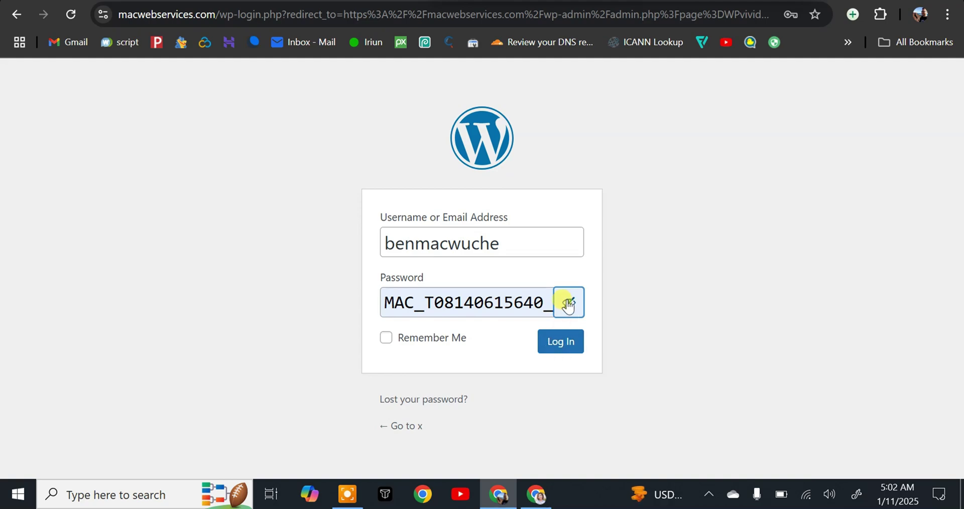
left_click(570, 310)
left_click(561, 342)
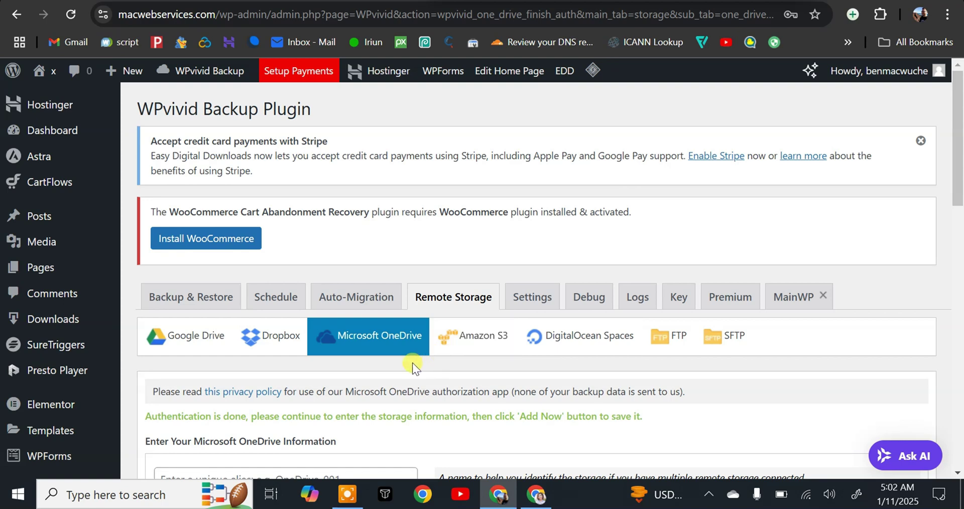
scroll(412, 363, "down", 2)
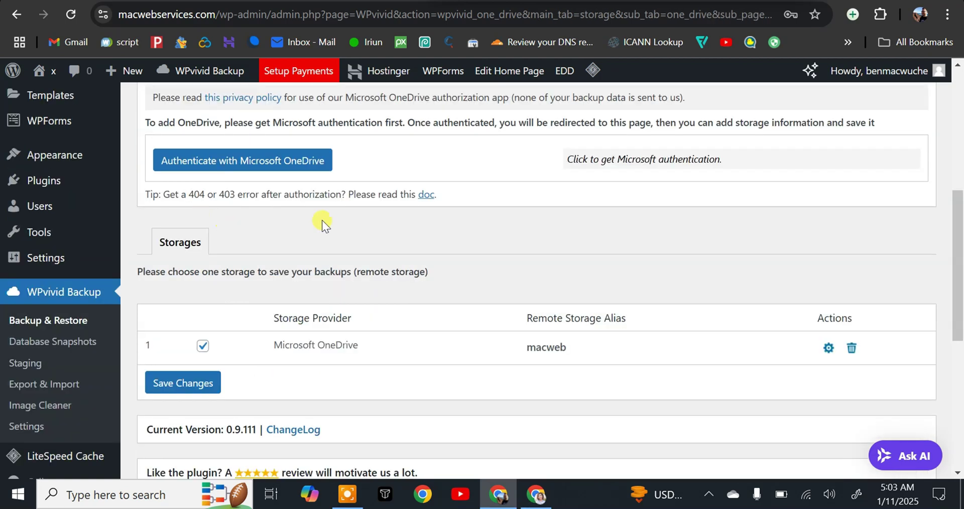
- Back up the database and WordPress files to local storage, and go to WPvivid's backups list
scroll(339, 224, "up", 3)
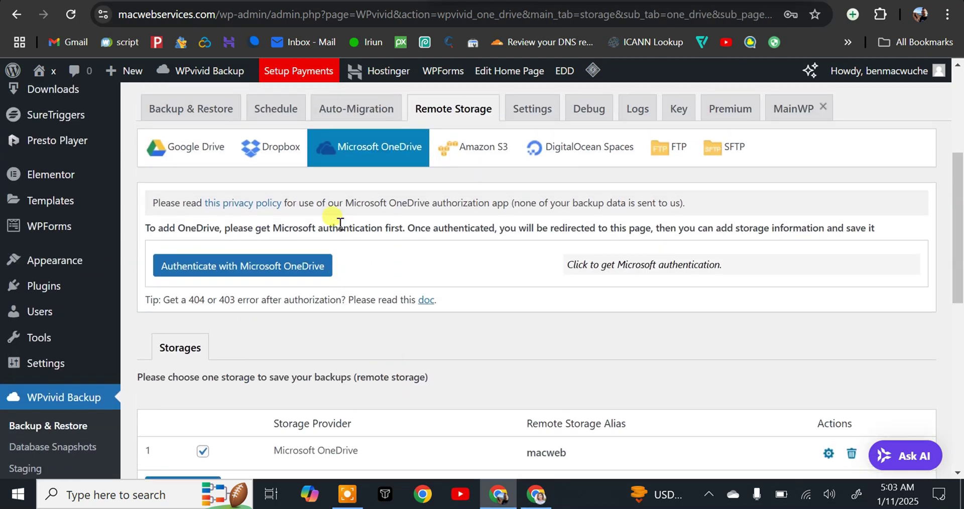
left_click(183, 107)
scroll(353, 335, "down", 5)
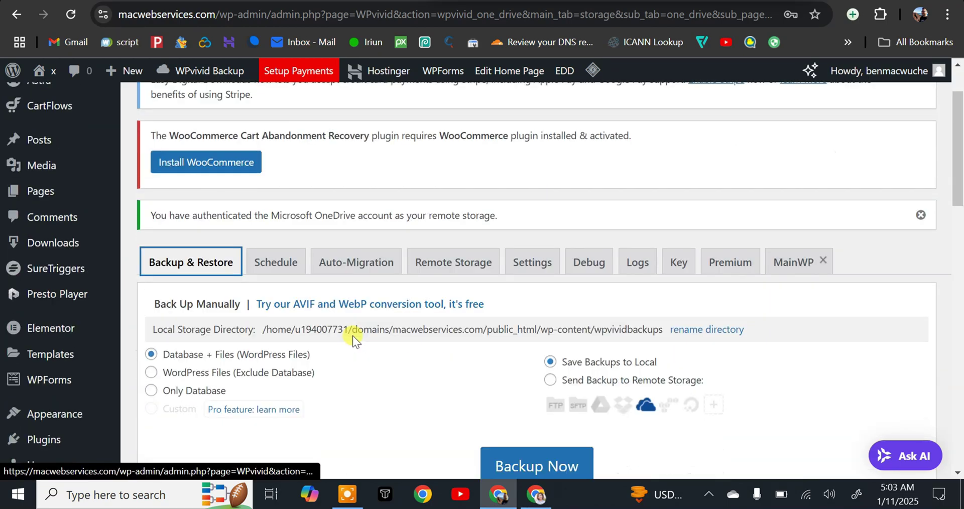
left_click(550, 283)
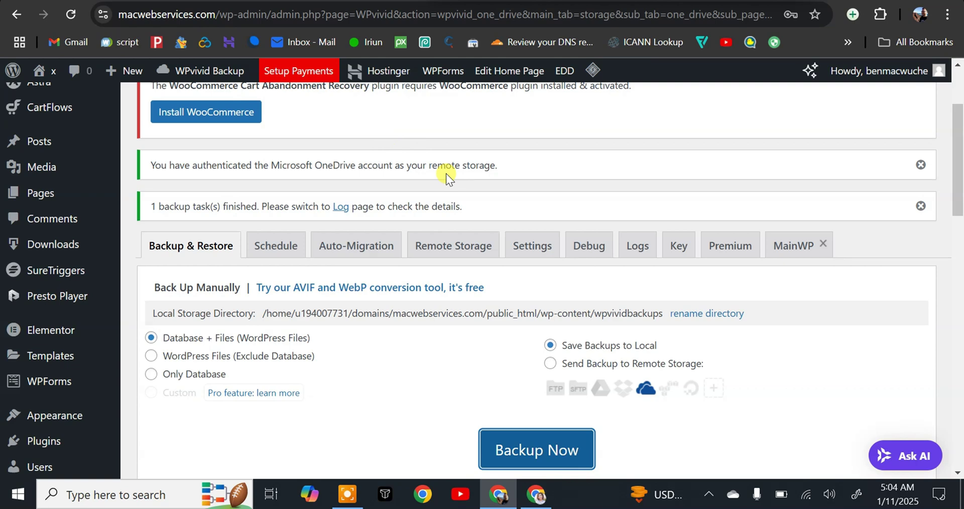
scroll(446, 173, "down", 10)
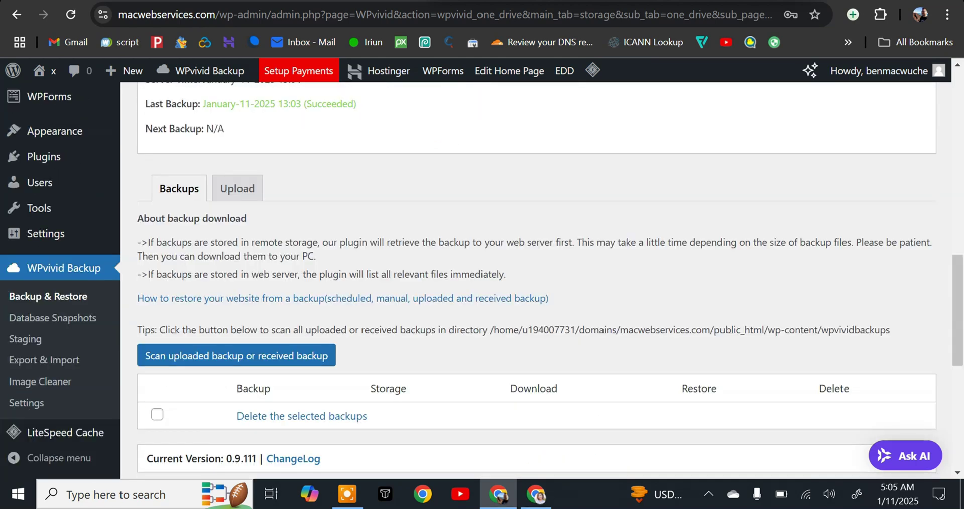
- Open the Hostinger panel in a new tab and launch the file manager for macwebservices.com
right_click(230, 41)
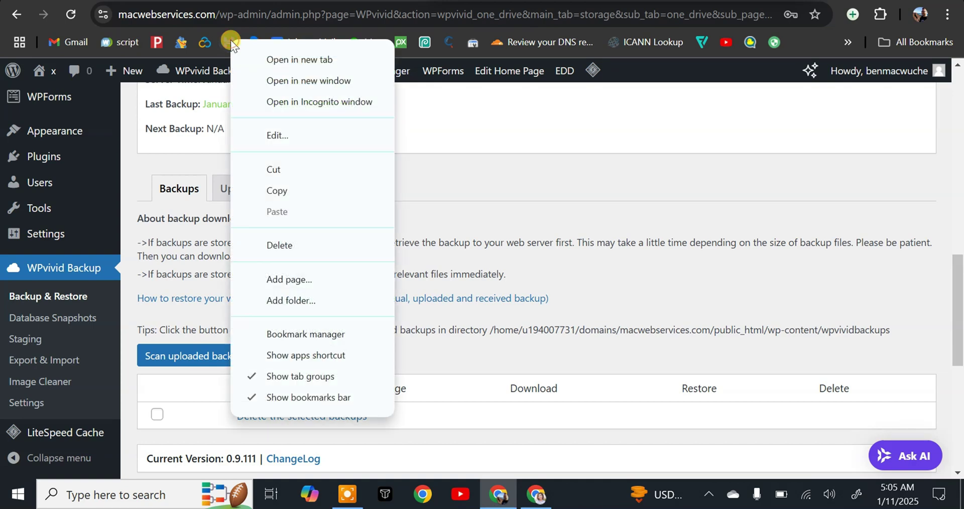
left_click(256, 52)
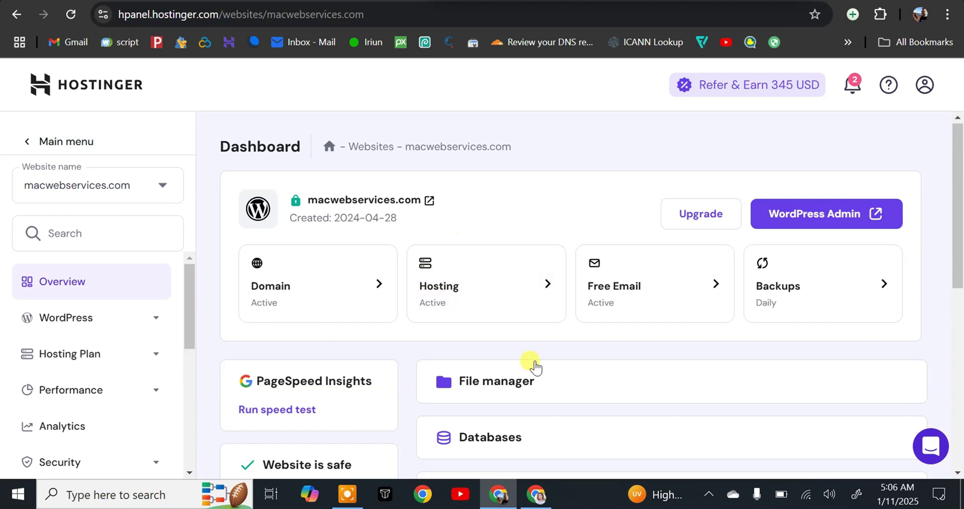
left_click(479, 393)
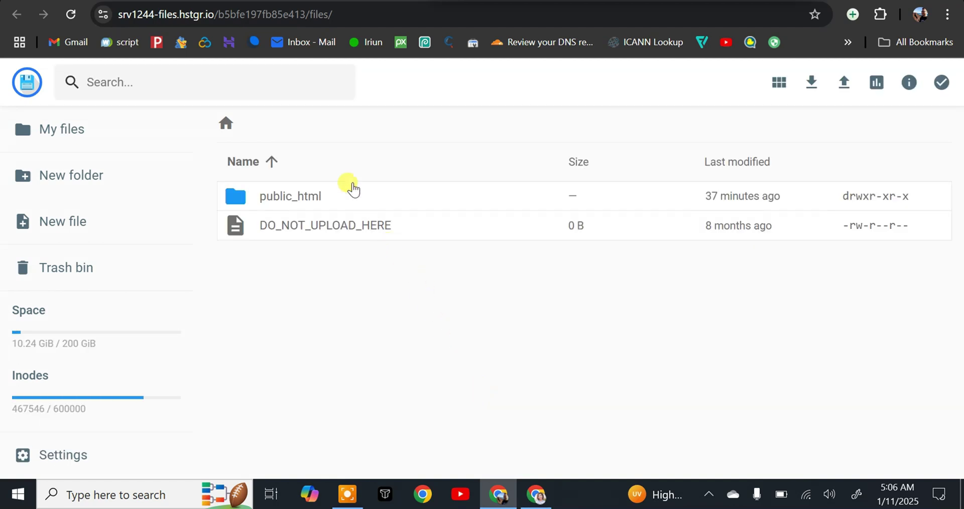
- Go to the wpvividbackups folder inside public_html/wp-content in the file manager
left_click(336, 200)
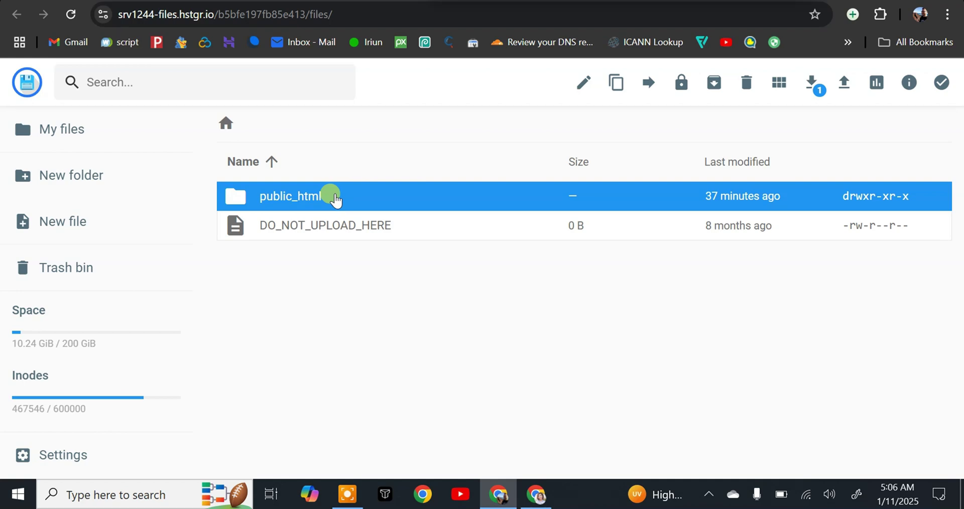
double_click(335, 200)
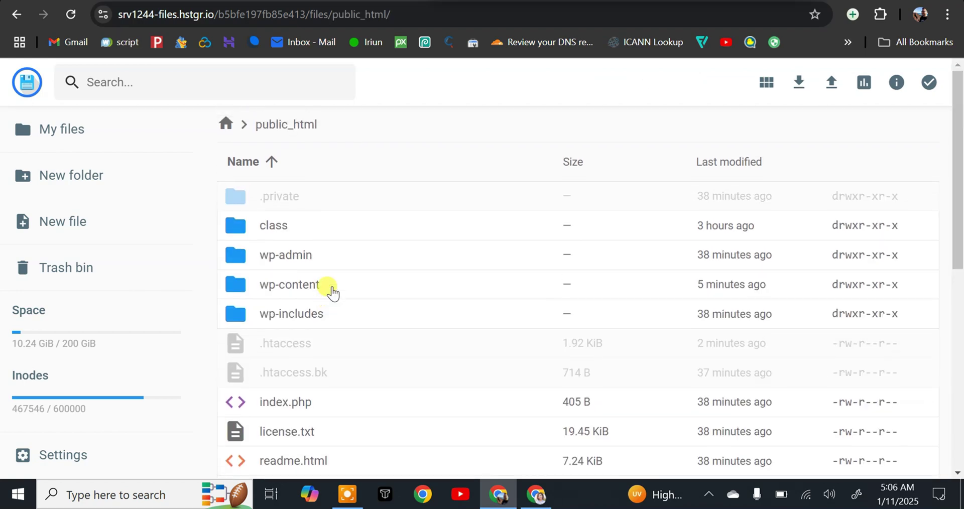
double_click(332, 291)
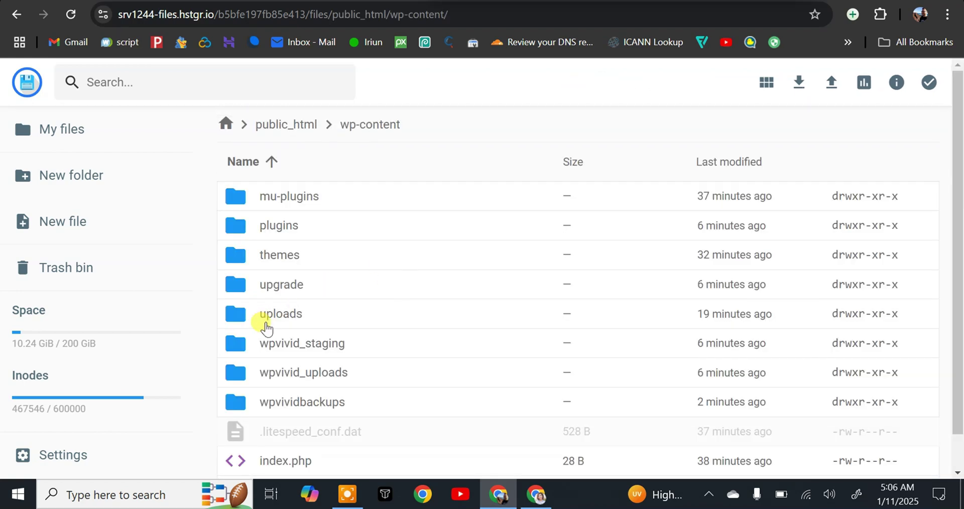
scroll(266, 326, "down", 1)
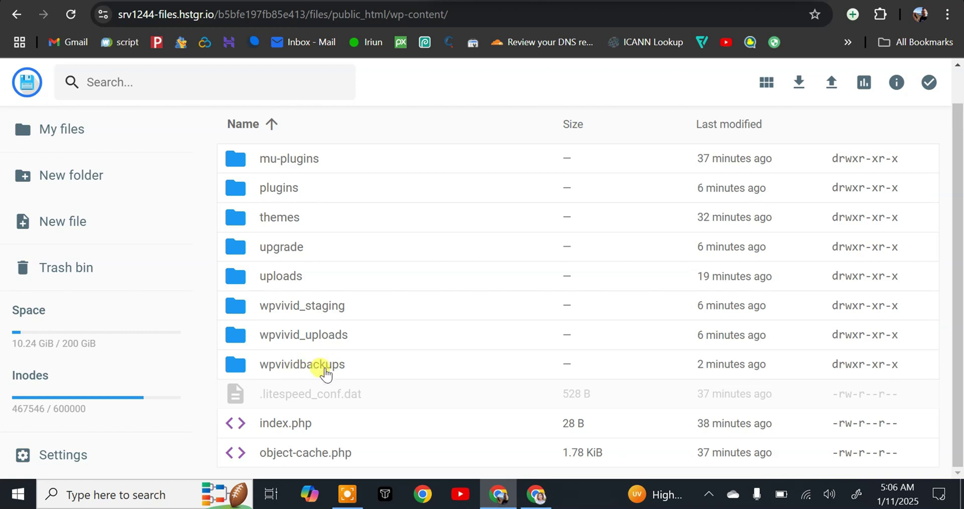
double_click(343, 373)
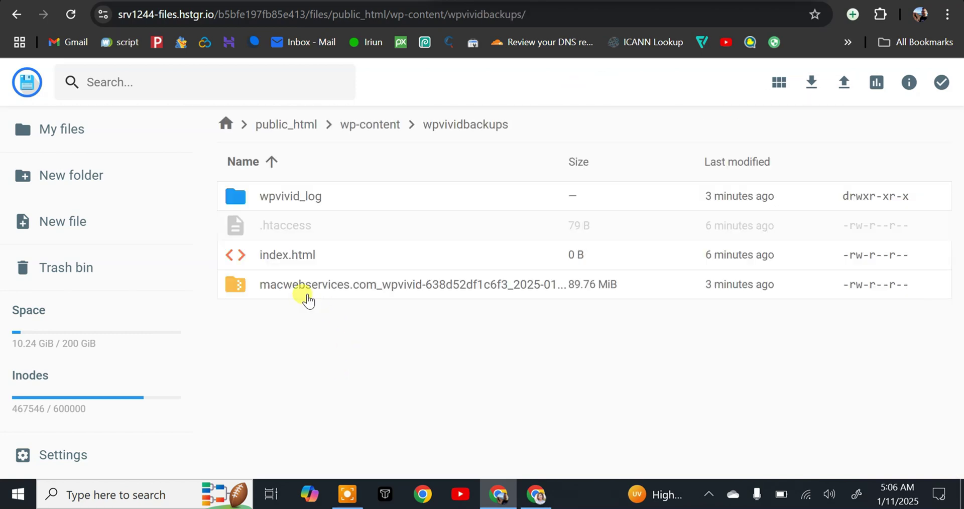
- Download the macwebservices.com_wpvivid-638d52df1c6f3 backup archive from the wpvividbackups folder
left_click(299, 296)
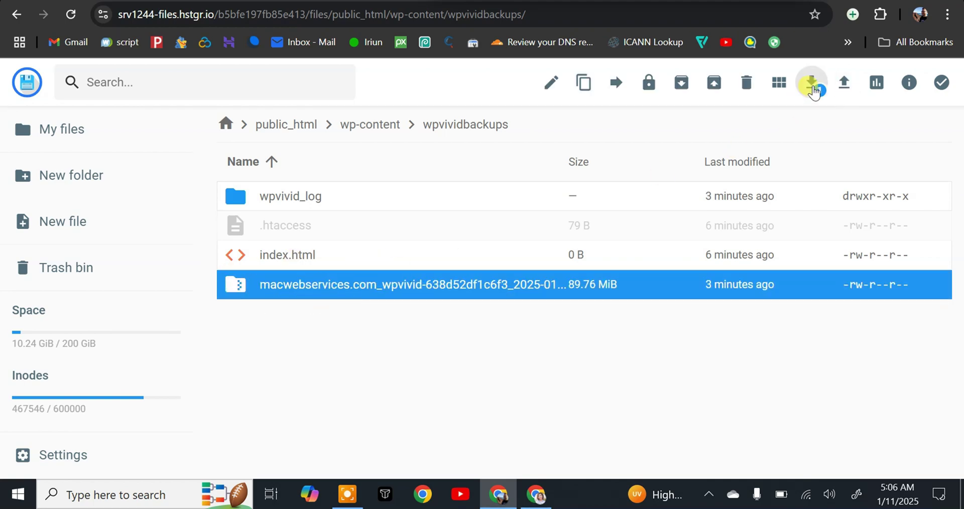
left_click(811, 85)
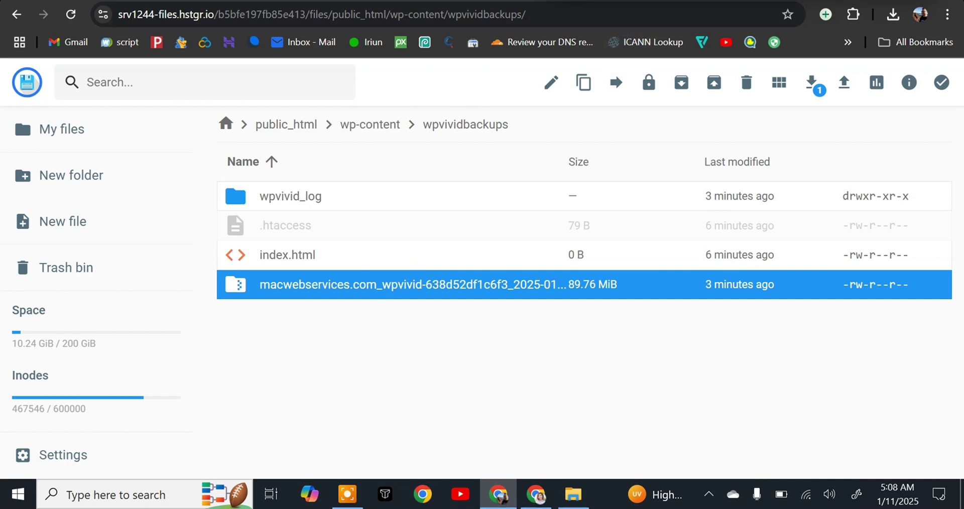
- Sign in to OneDrive in the browser and look through the archives in the wpvivid_backup folder under My files
left_click(543, 1)
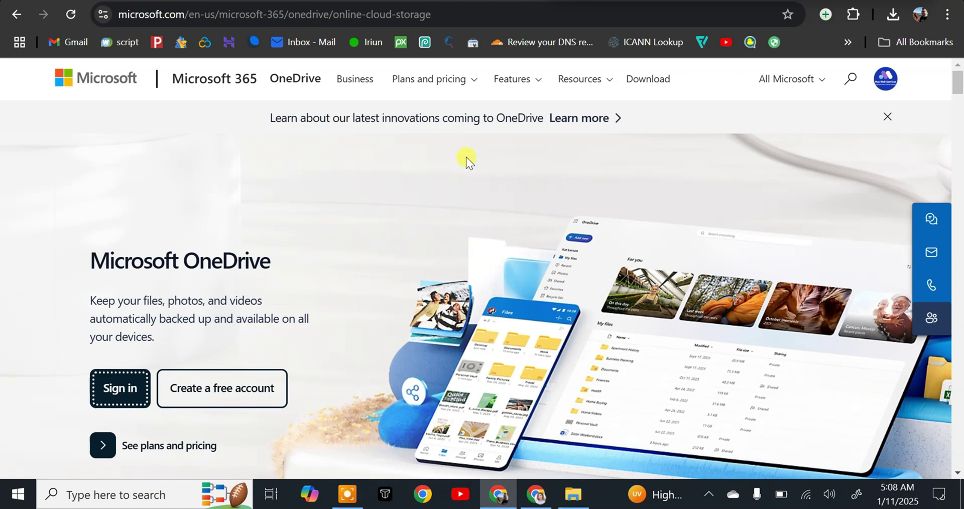
left_click(113, 388)
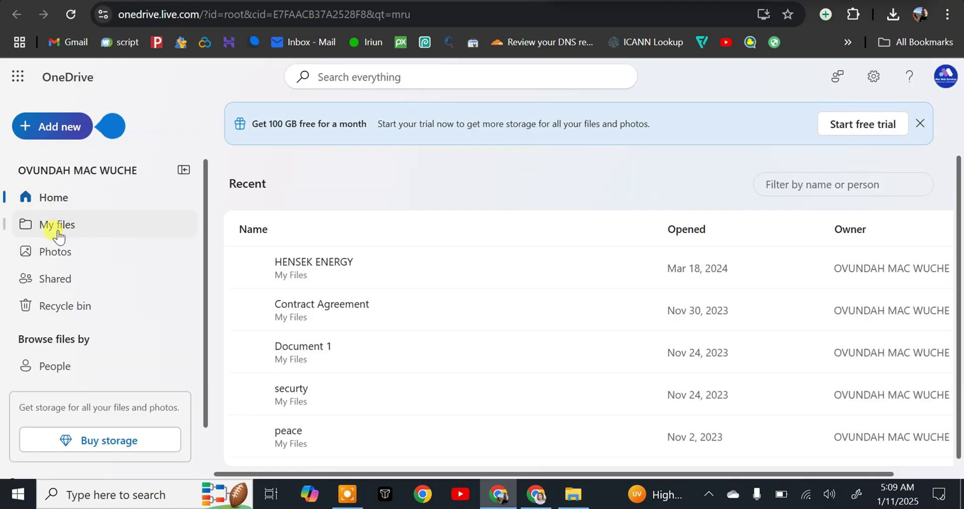
left_click(53, 235)
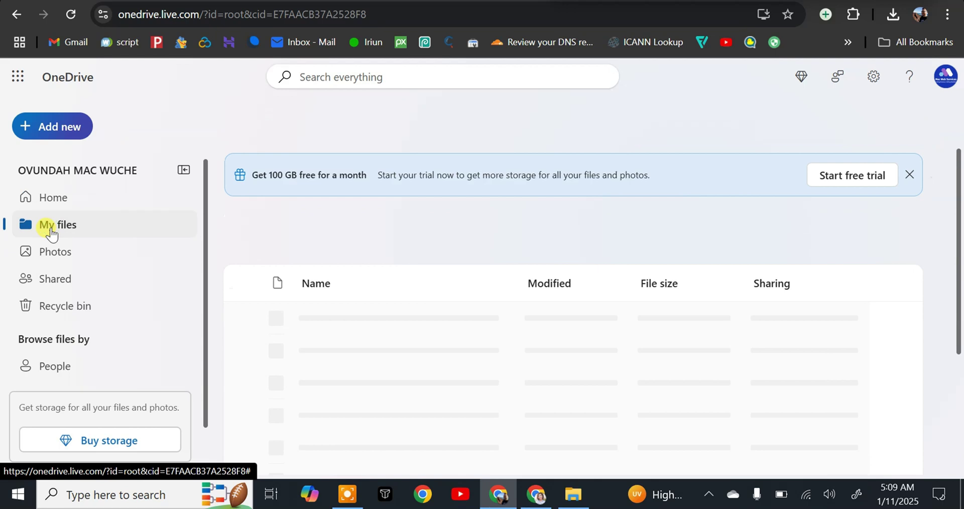
scroll(293, 290, "down", 2)
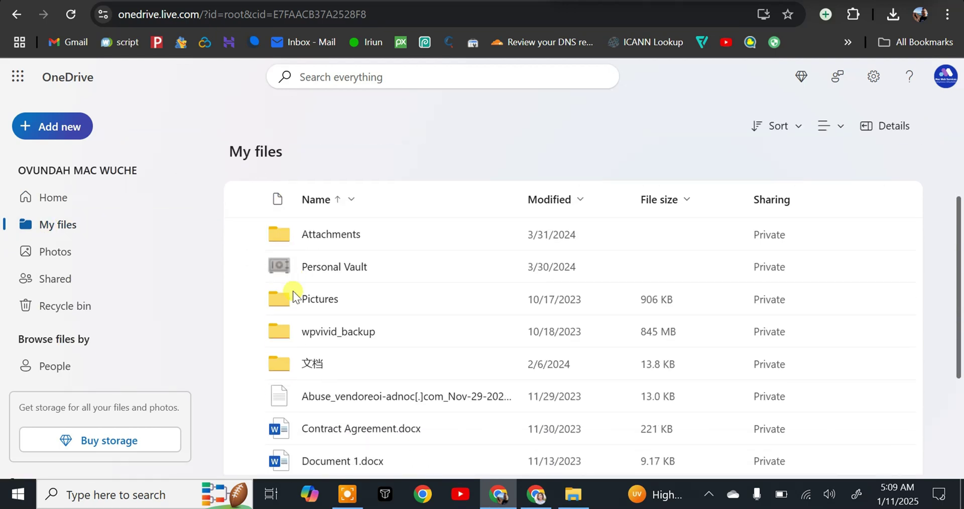
left_click(326, 334)
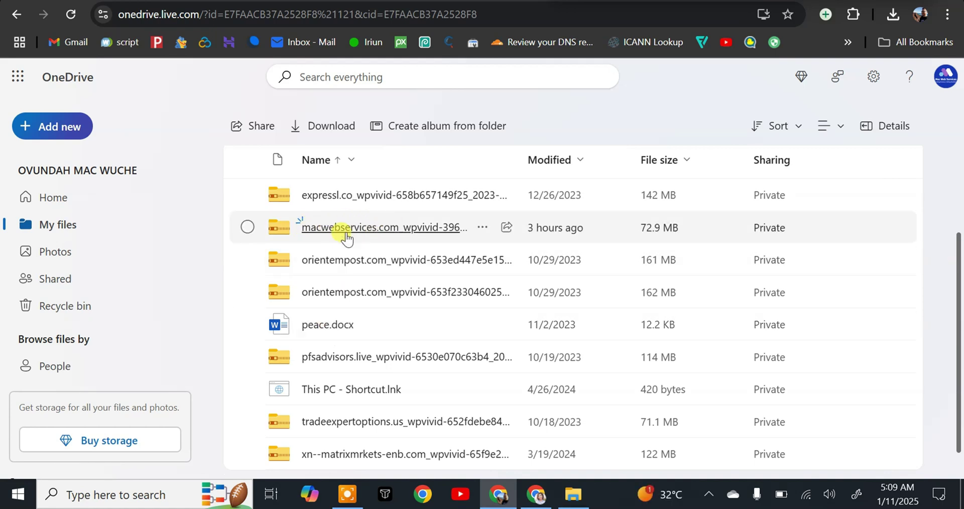
scroll(342, 239, "down", 1)
scroll(347, 236, "up", 3)
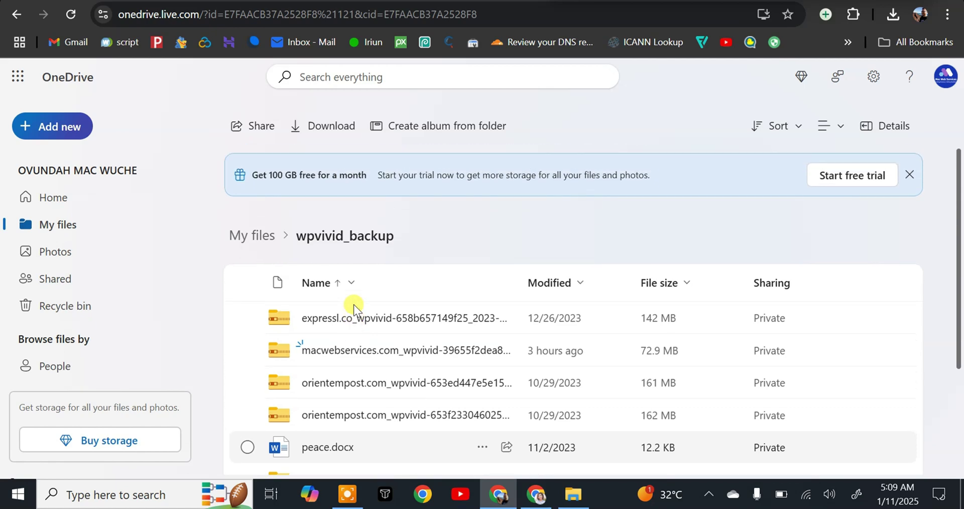
scroll(353, 305, "down", 3)
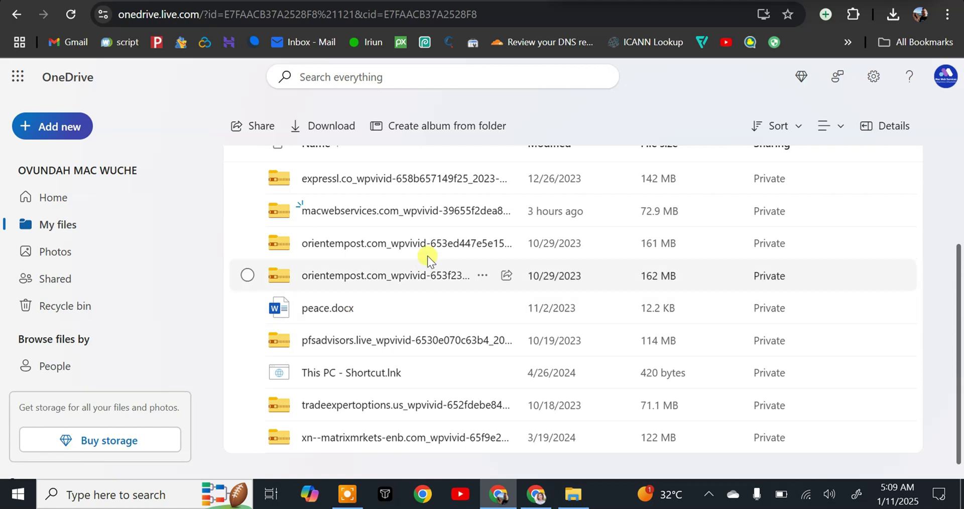
scroll(378, 227, "up", 2)
scroll(378, 227, "up", 1)
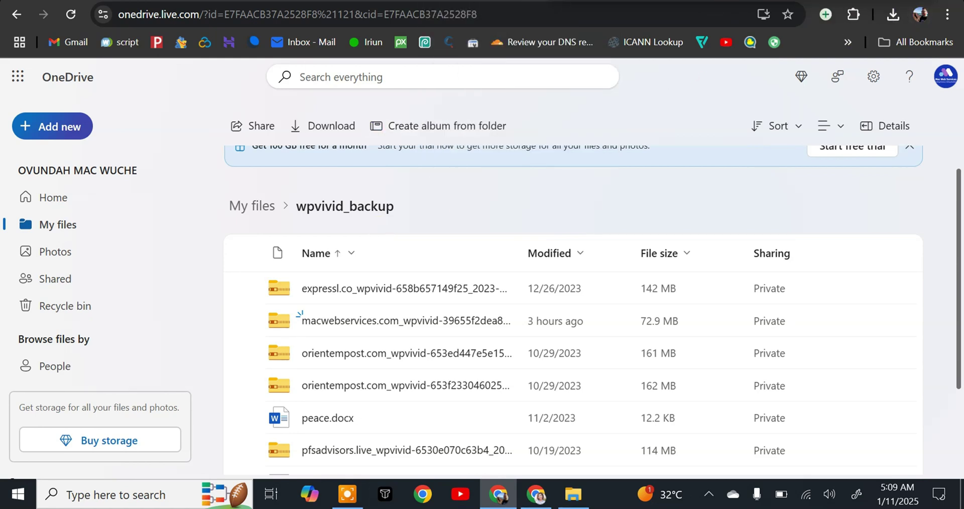
- Locate the newly downloaded macwebservices.com backup archive in the Downloads folder from the browser's download history
left_click(894, 15)
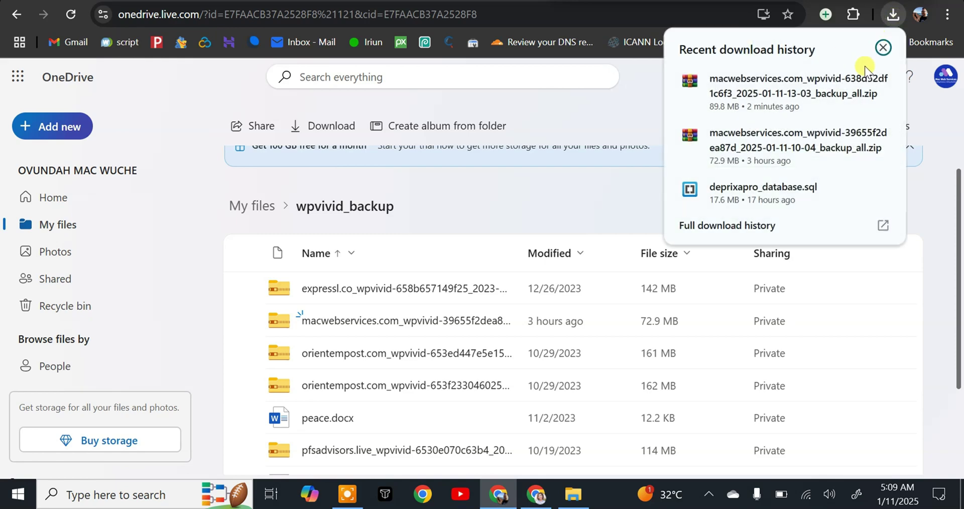
left_click(883, 80)
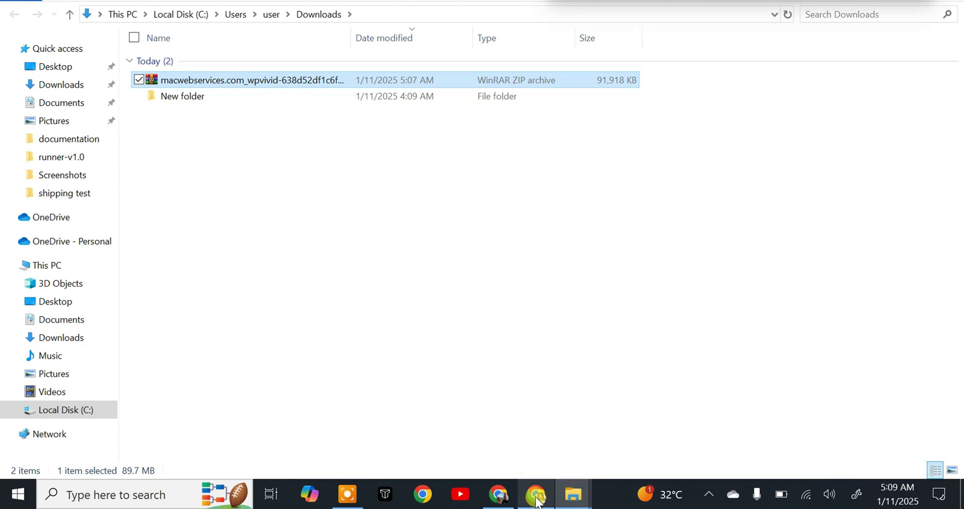
- Switch to the other browser window and open the wp-admin dashboard of the destination WordPress site
left_click(528, 492)
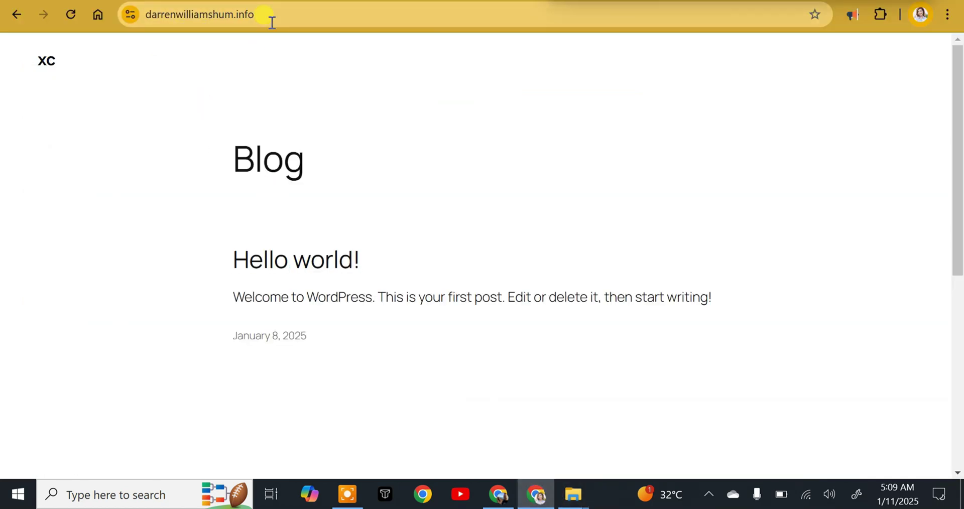
left_click(291, 15)
left_click(292, 18)
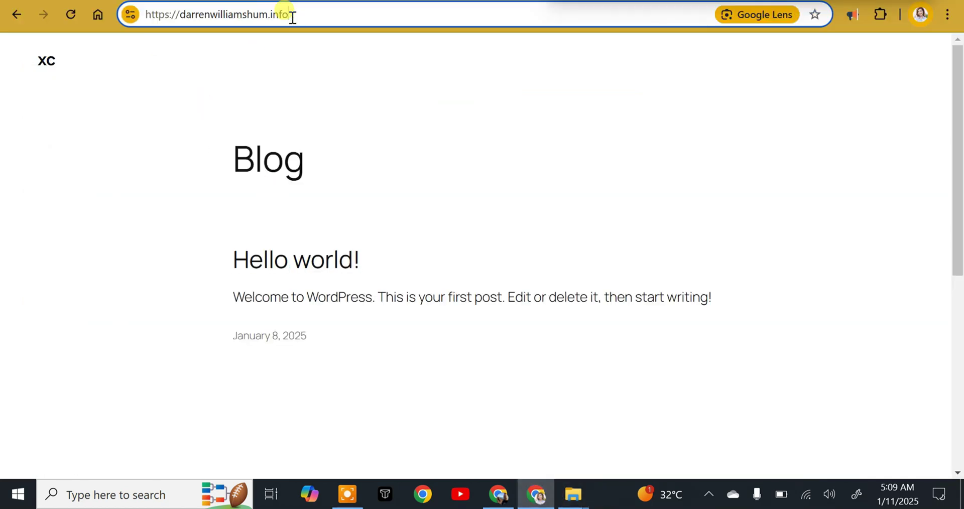
type("/")
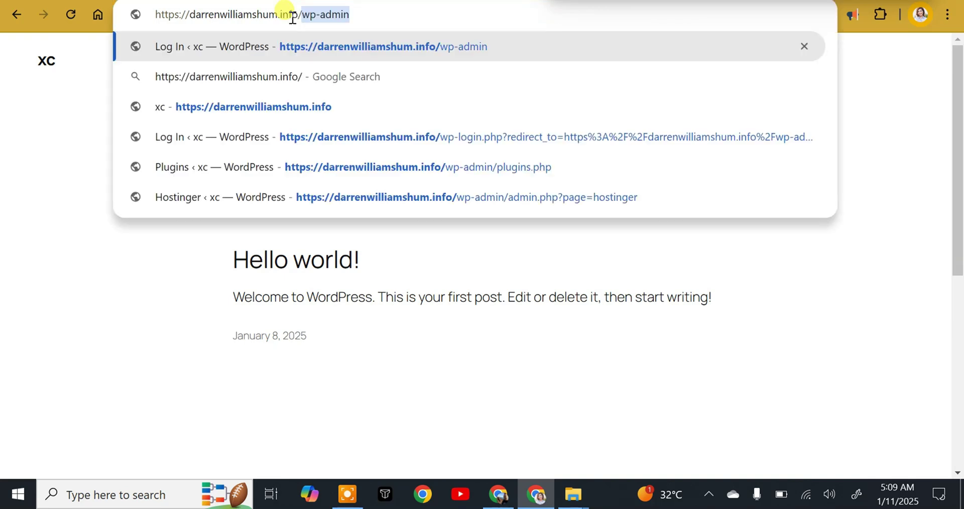
type("wp-admin")
key("Return")
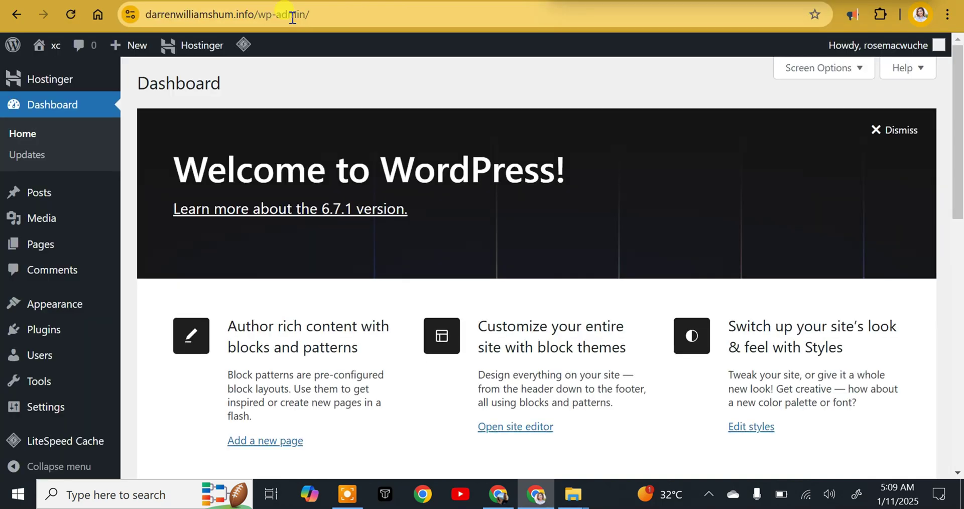
- Search for wpvivid among the new plugins, and install and activate WPvivid Backup & Migration on the destination site
scroll(352, 251, "down", 3)
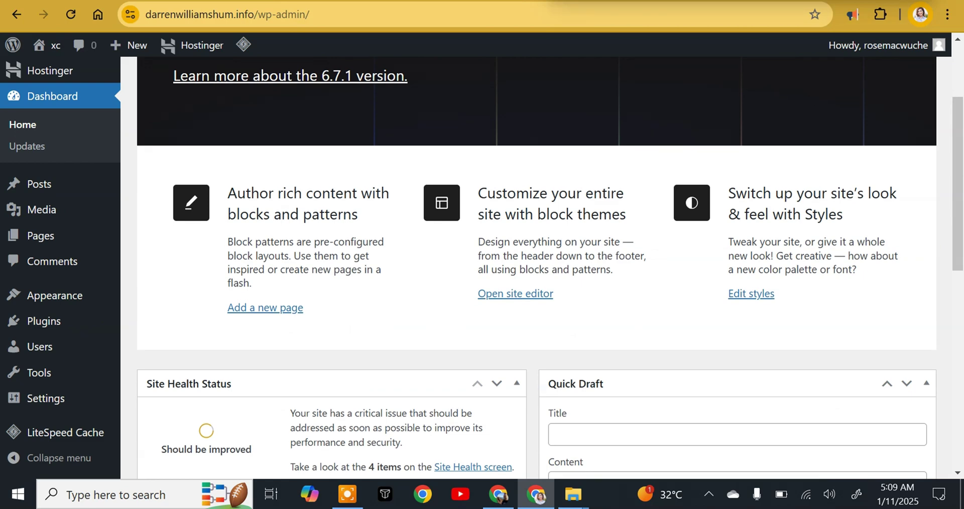
left_click(38, 326)
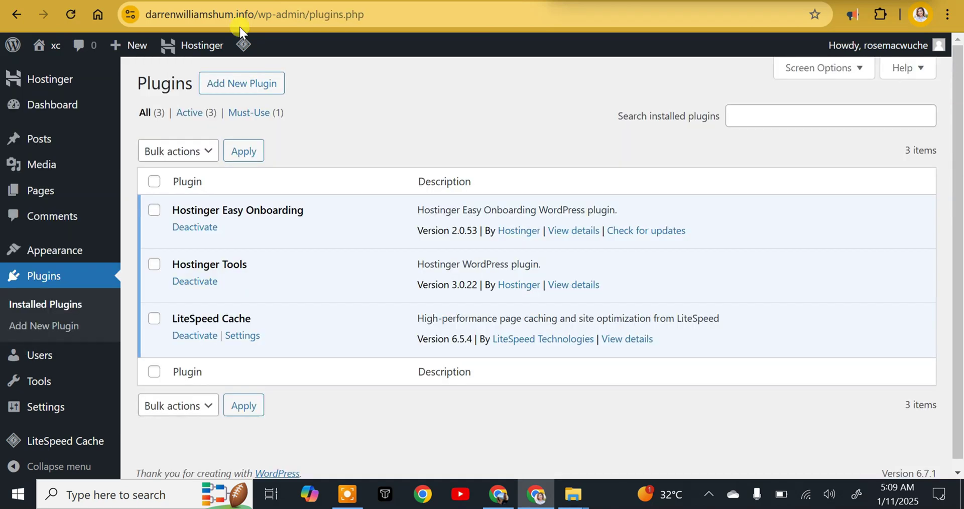
left_click(246, 90)
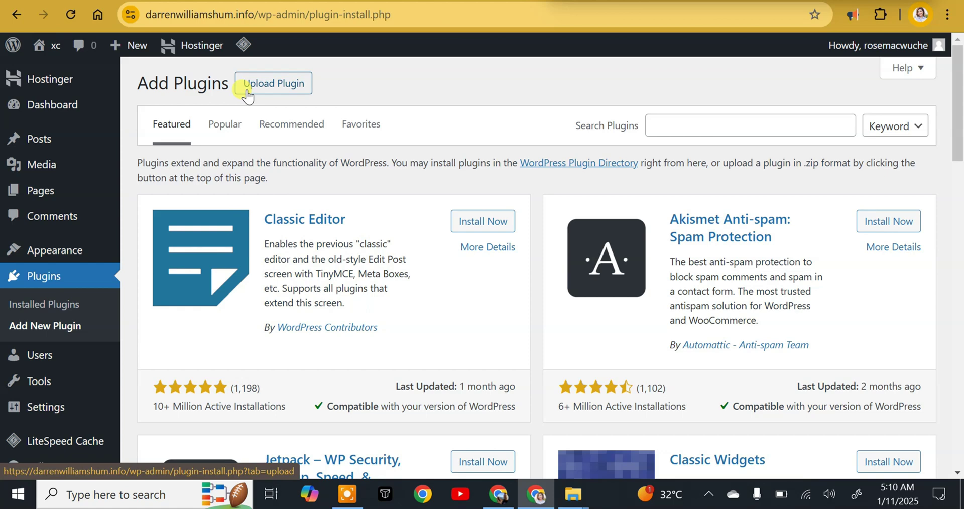
left_click(751, 125)
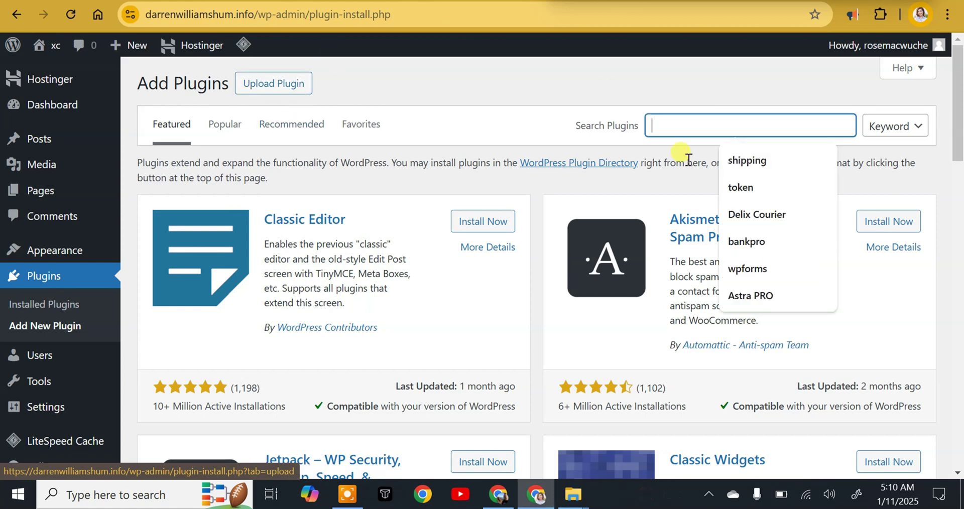
left_click(672, 130)
type("wpvivid")
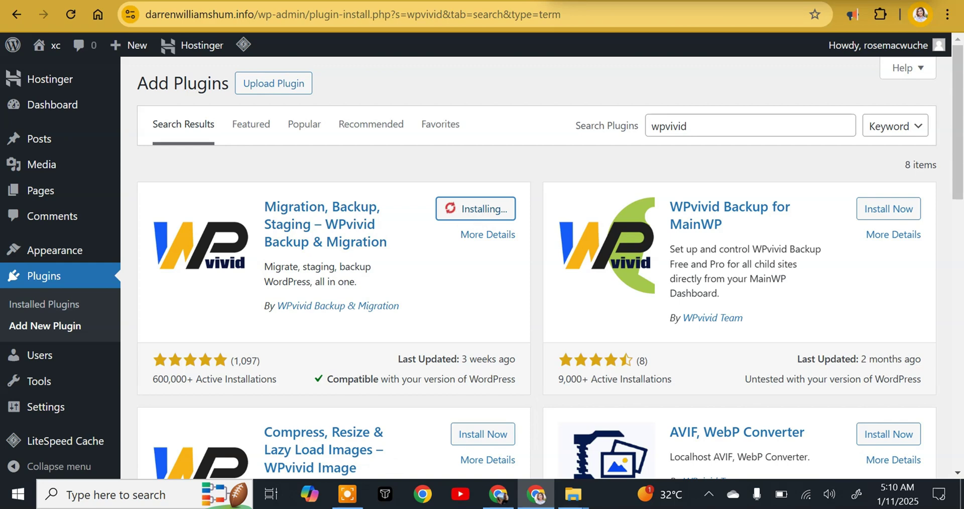
left_click(491, 203)
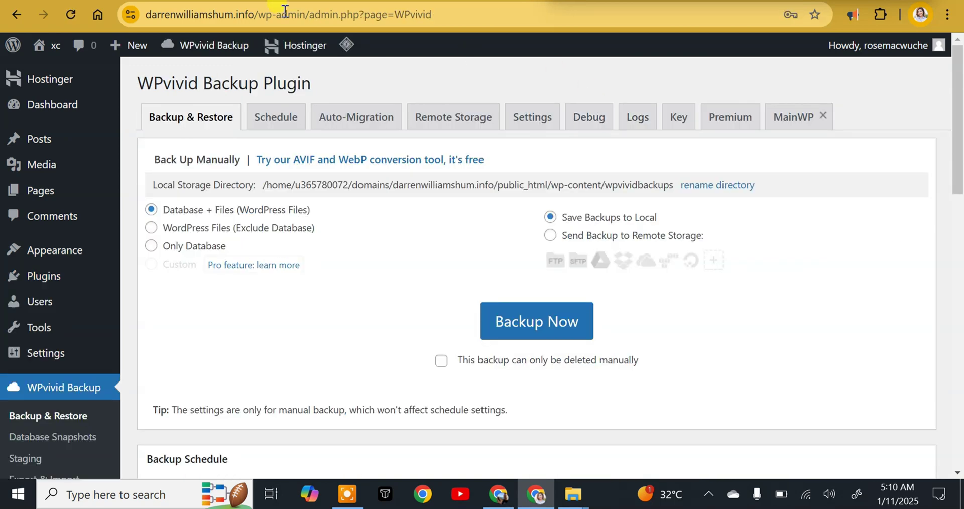
- View the destination site's front page in a new tab and return to the WPvivid Backup page
right_click(57, 41)
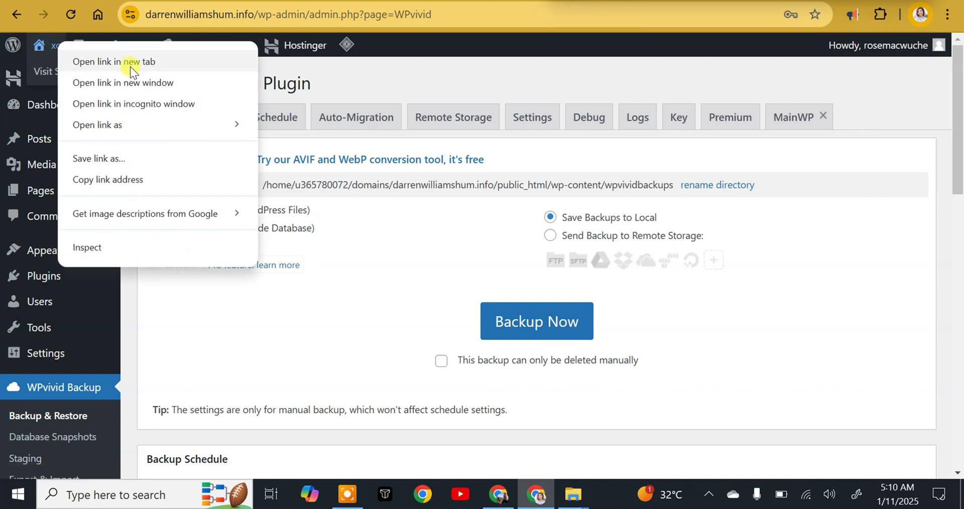
left_click(131, 66)
key("ctrl+Tab")
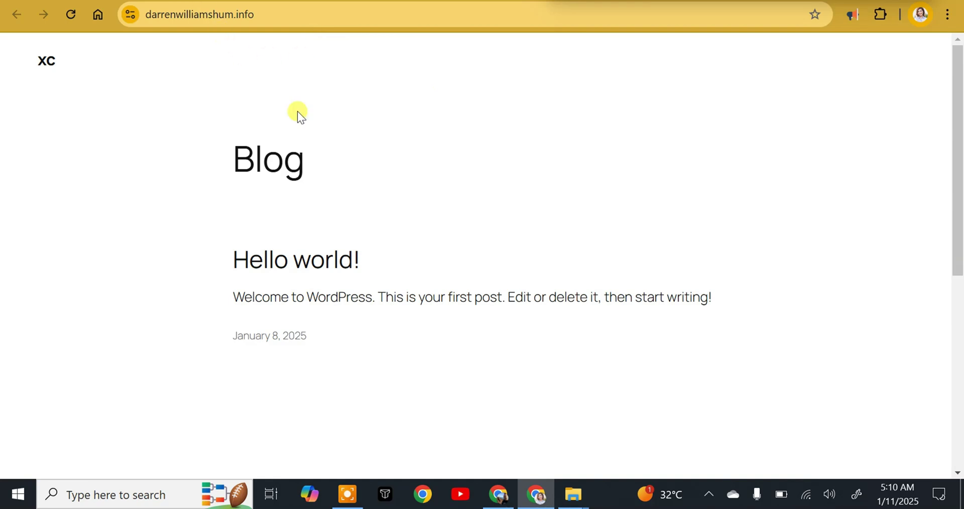
key("ctrl+Tab")
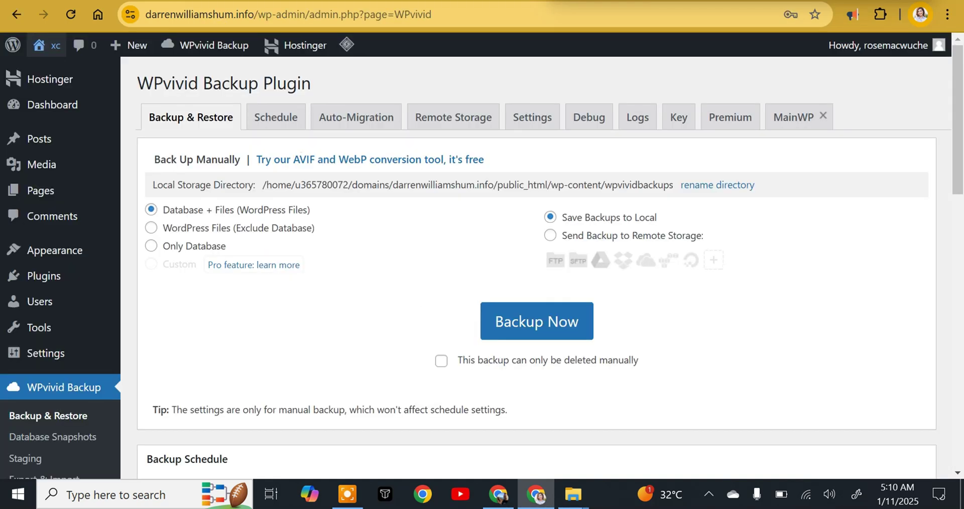
- Upload the macwebservices.com_wpvivid-638d52df1c6f3 archive from Downloads to the destination site's WPvivid backups
scroll(319, 296, "down", 10)
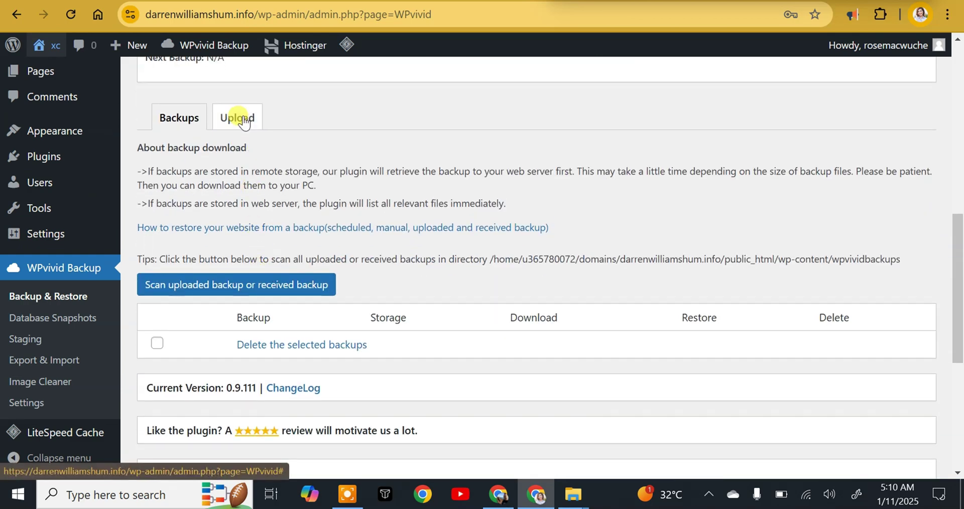
left_click(241, 124)
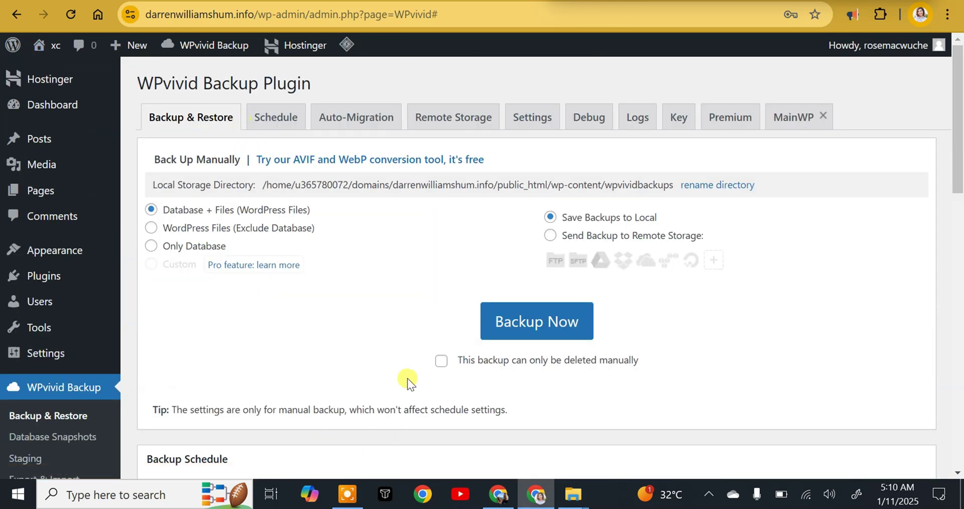
scroll(521, 372, "down", 10)
left_click(521, 369)
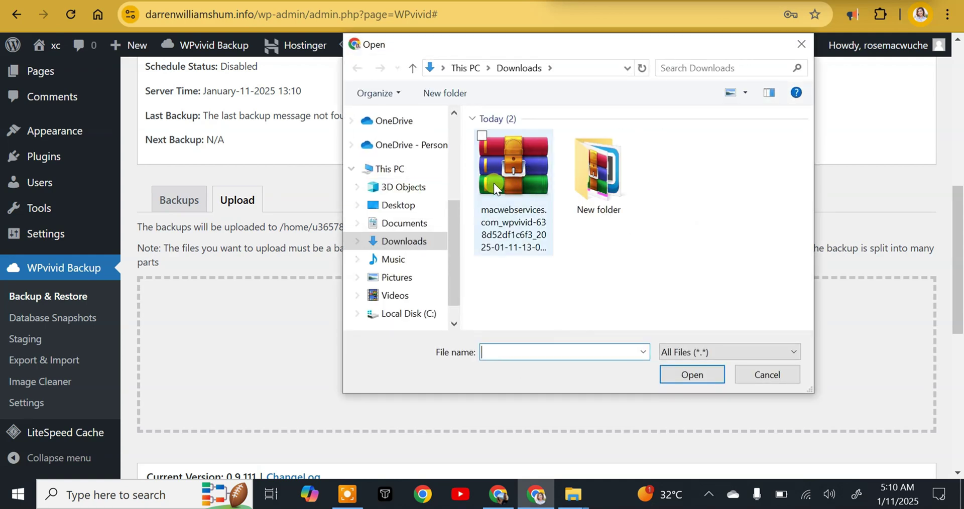
left_click(494, 183)
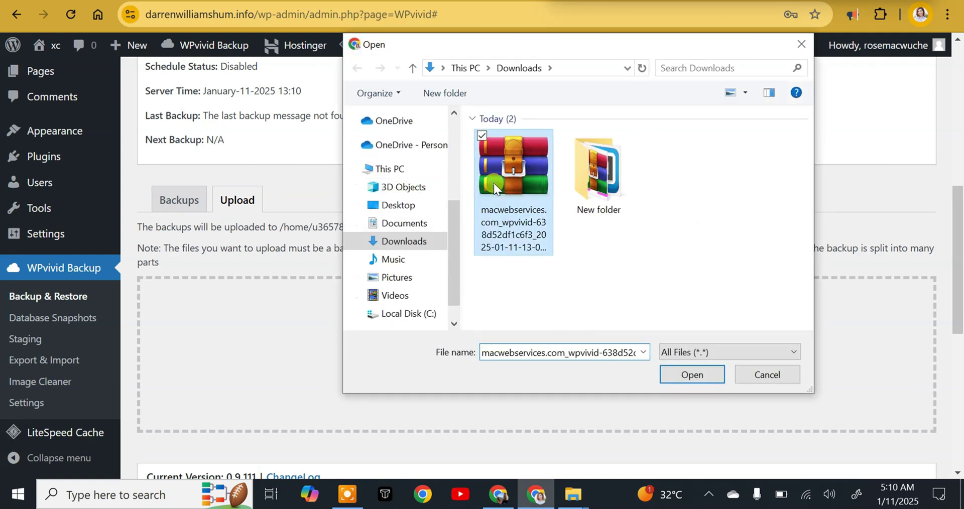
left_click(689, 374)
scroll(688, 372, "down", 2)
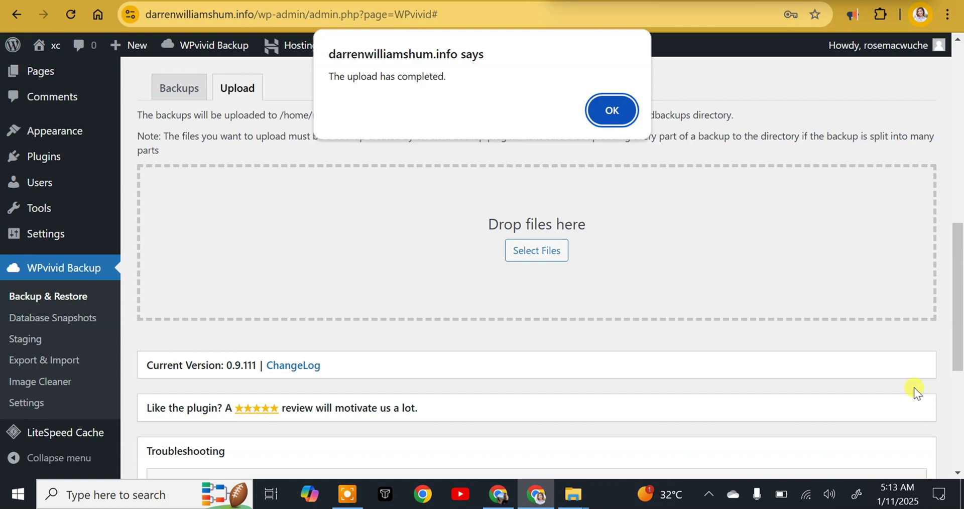
key("Return")
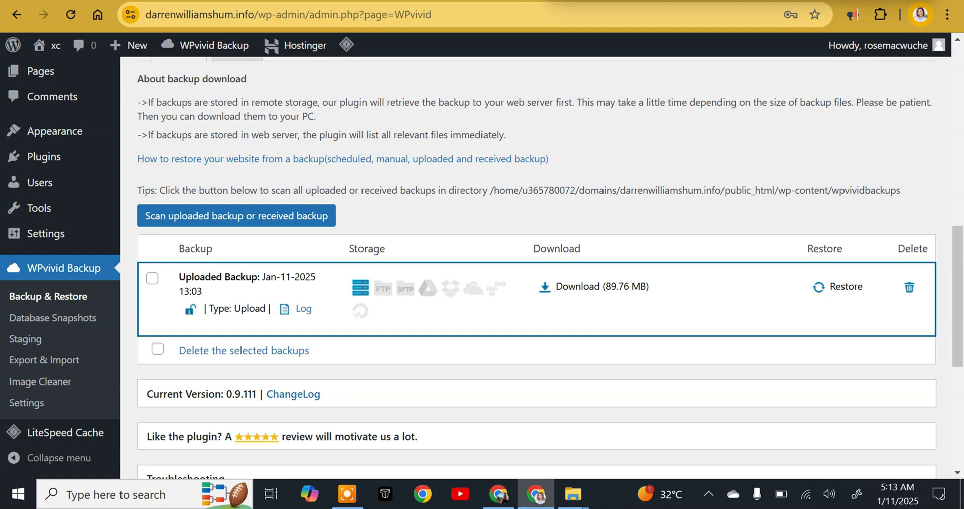
- Restore the uploaded Jan-11-2025 13:03 backup onto the destination site and accept the completion notice
left_click(837, 286)
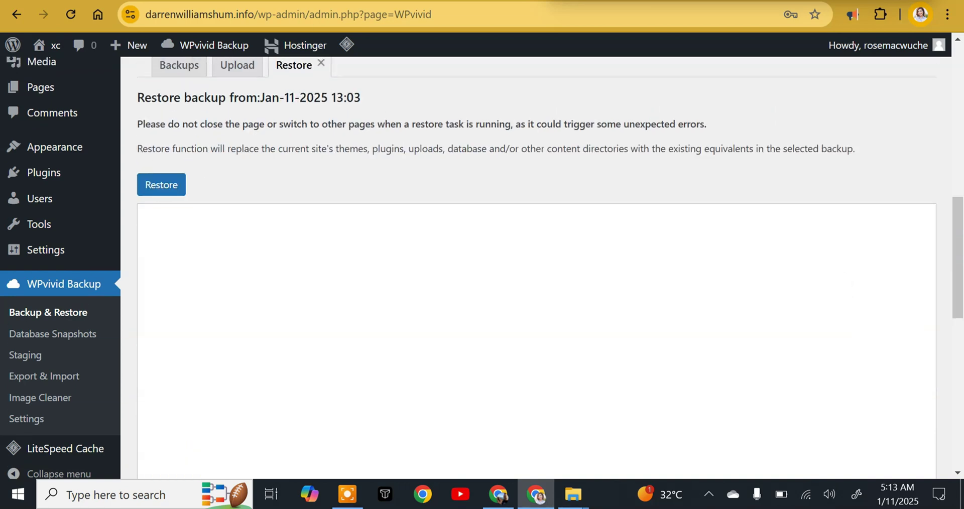
key("Return")
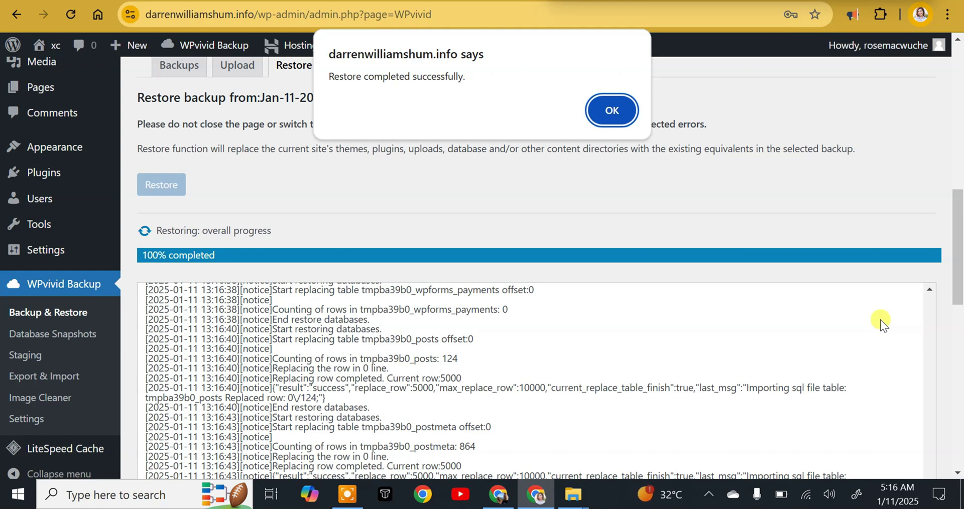
key("Return")
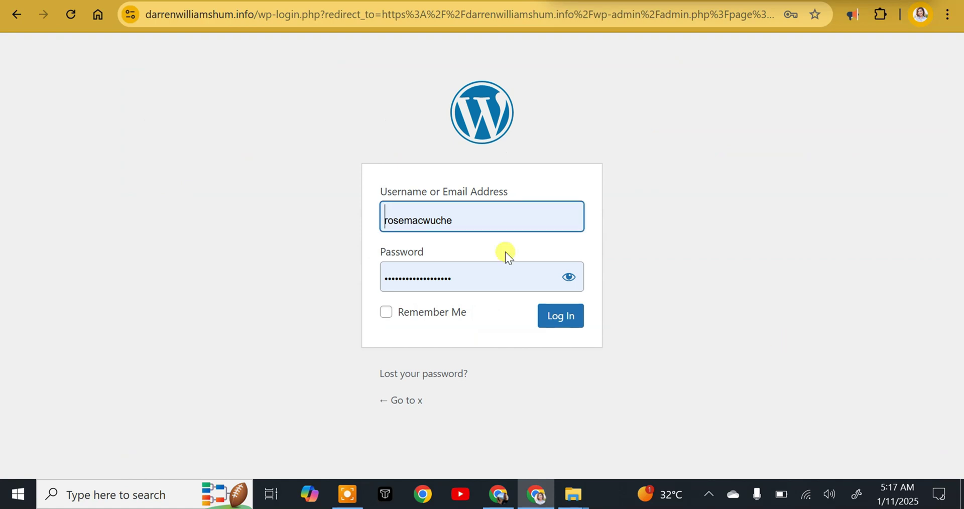
- Log back in to the restored WordPress site with the original site's username and account password
left_click(561, 323)
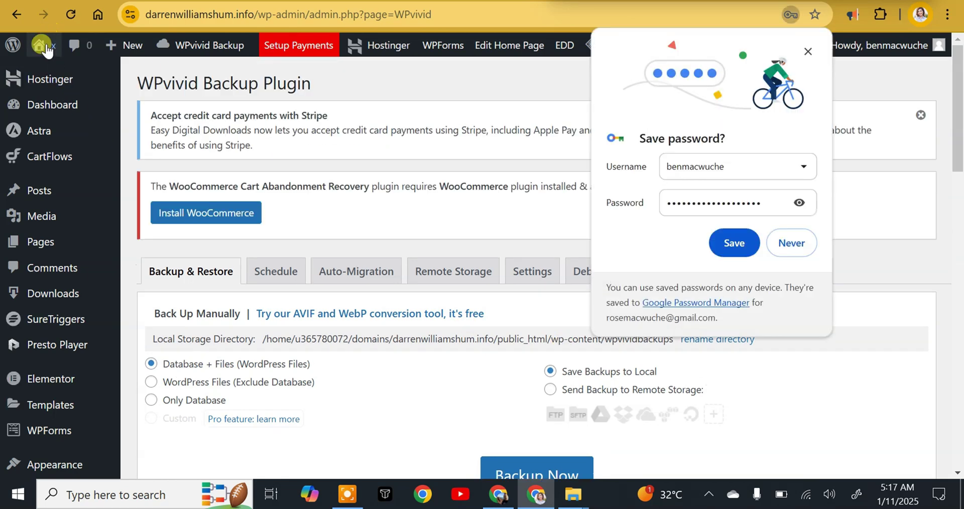
- Save the site login in the browser and check the restored site's front page in a new tab, reloading the page
left_click(738, 240)
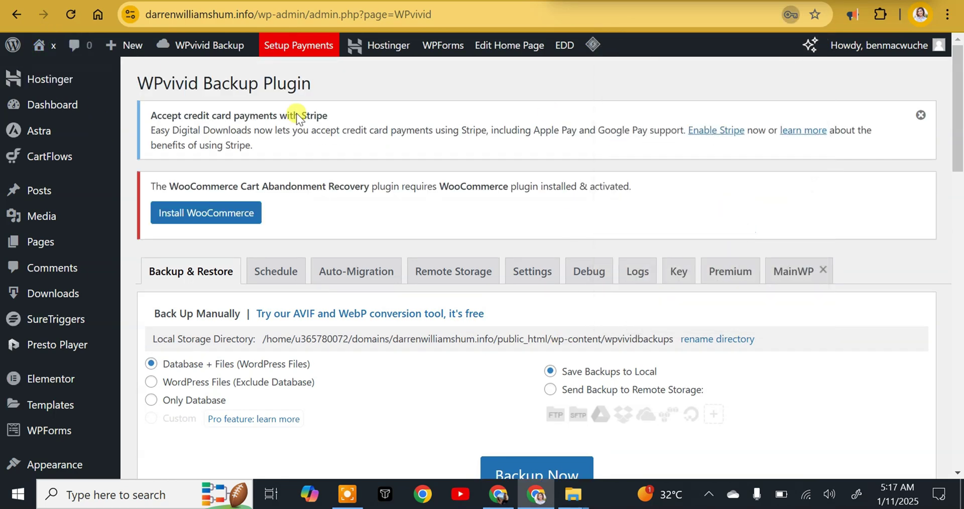
right_click(42, 61)
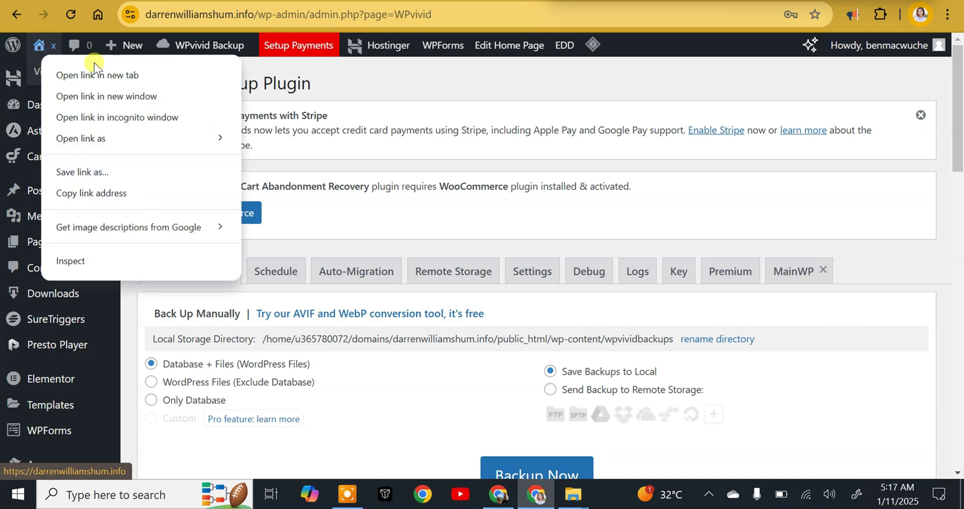
left_click(119, 74)
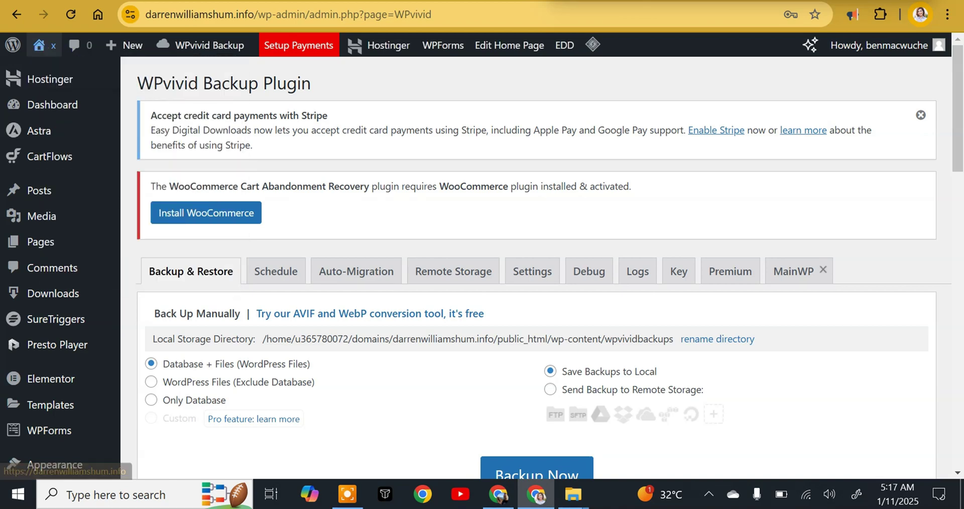
key("ctrl+Tab")
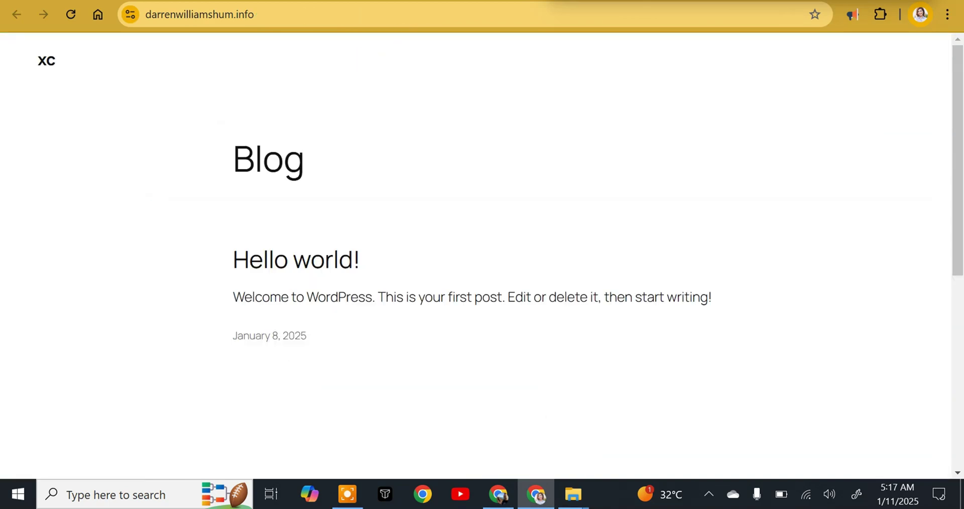
key("ctrl+shift+Tab")
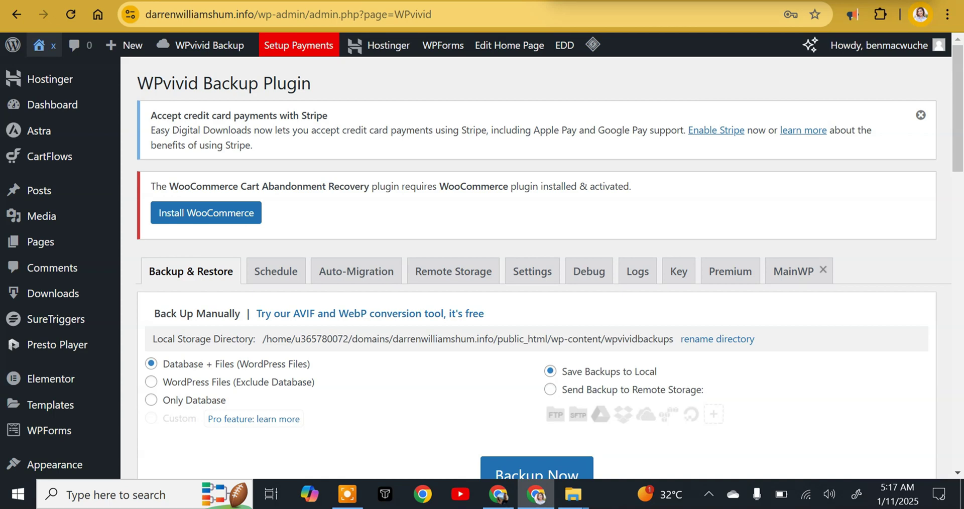
key("ctrl+Tab")
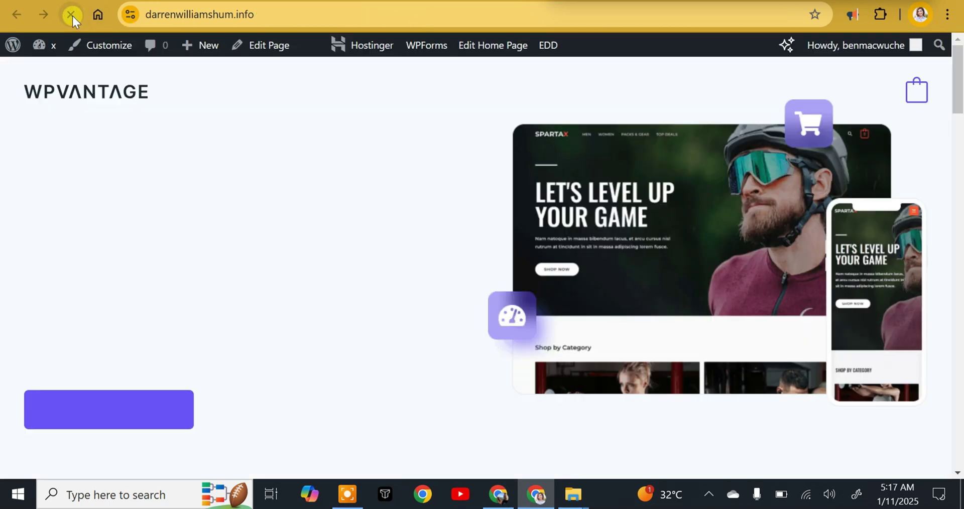
- Return to the WPvivid Backup page and purge all LiteSpeed caches on the restored site
key("ctrl+Tab")
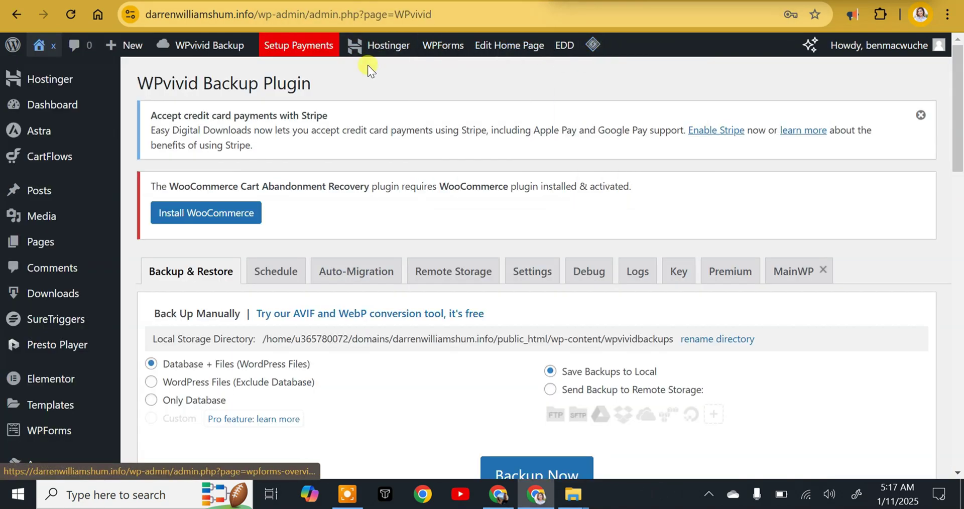
mouse_move(581, 54)
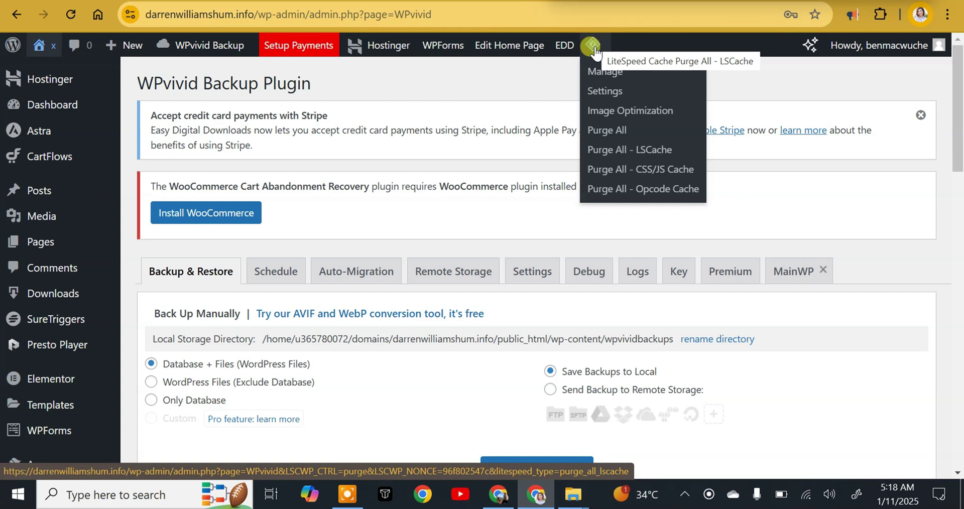
left_click(602, 135)
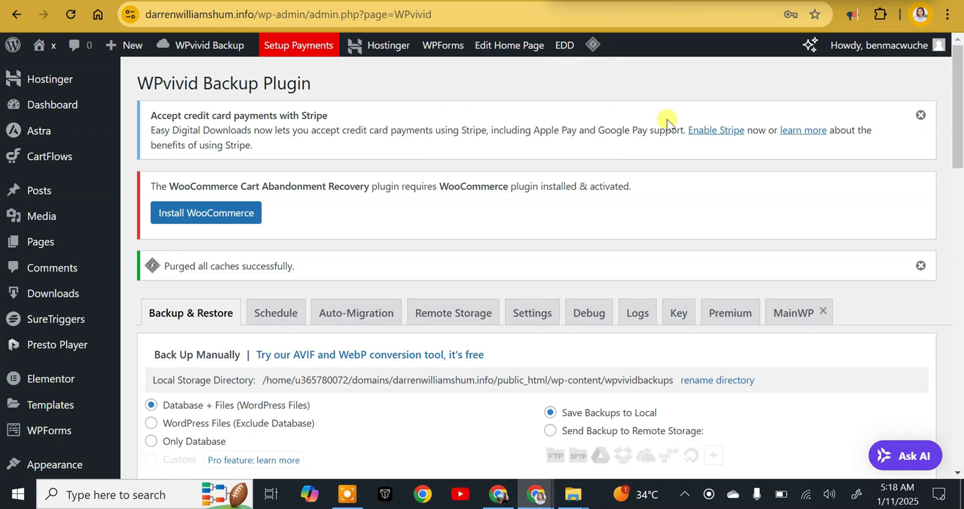
- Open a new Incognito browser window
left_click(948, 15)
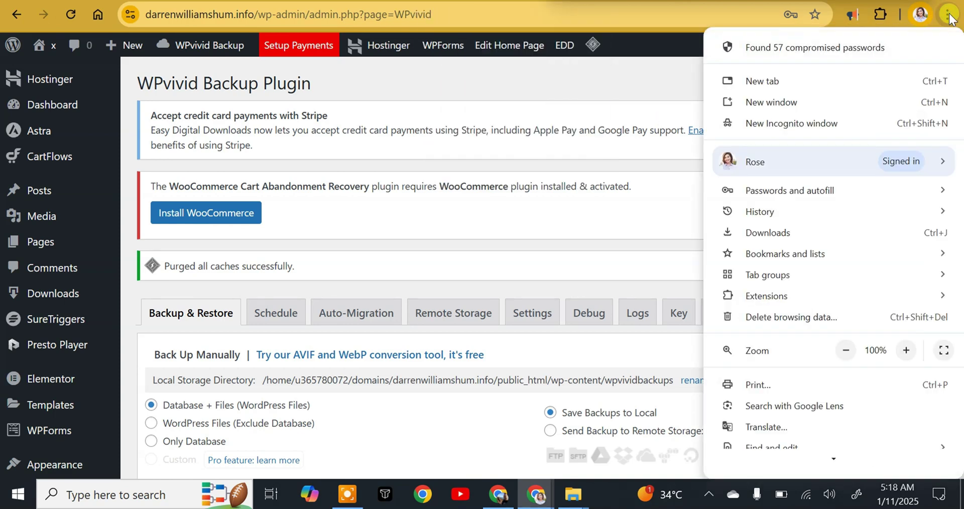
left_click(789, 130)
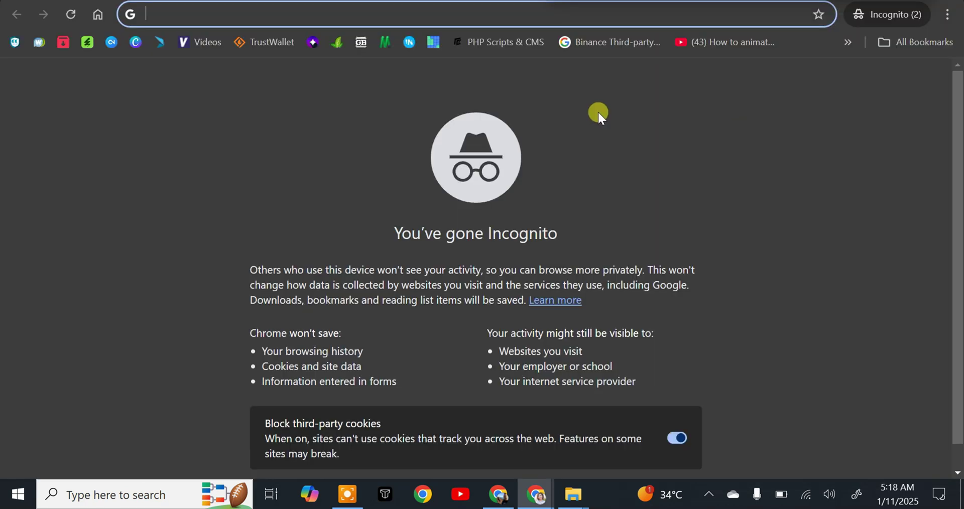